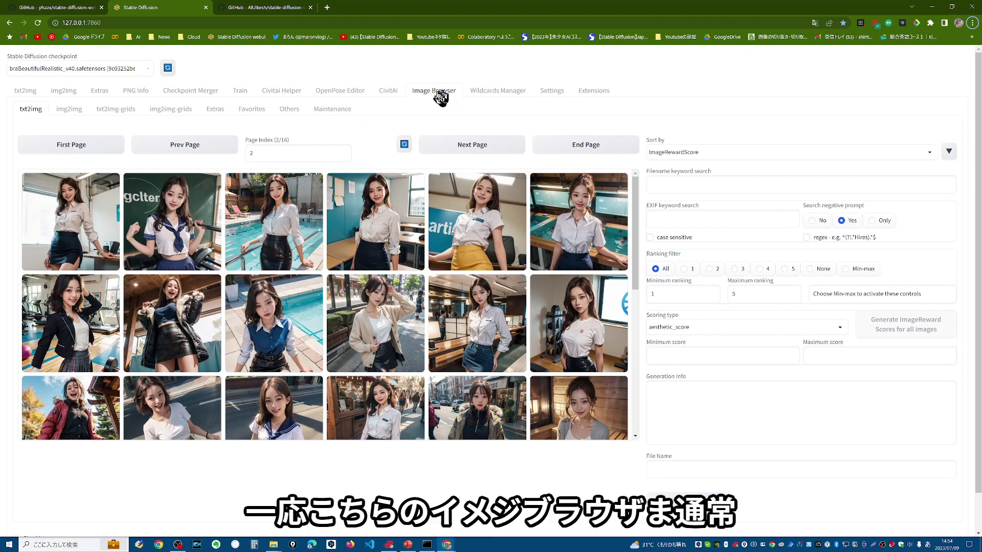
- Visit the txt2img generation page, return to the Image Browser and look through the thumbnails on page 2
left_click(24, 98)
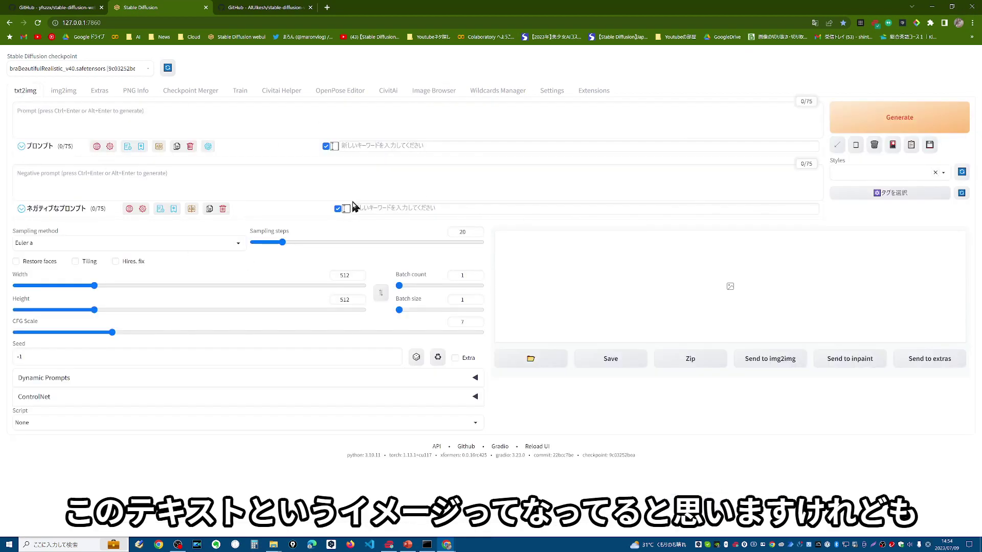
left_click(433, 97)
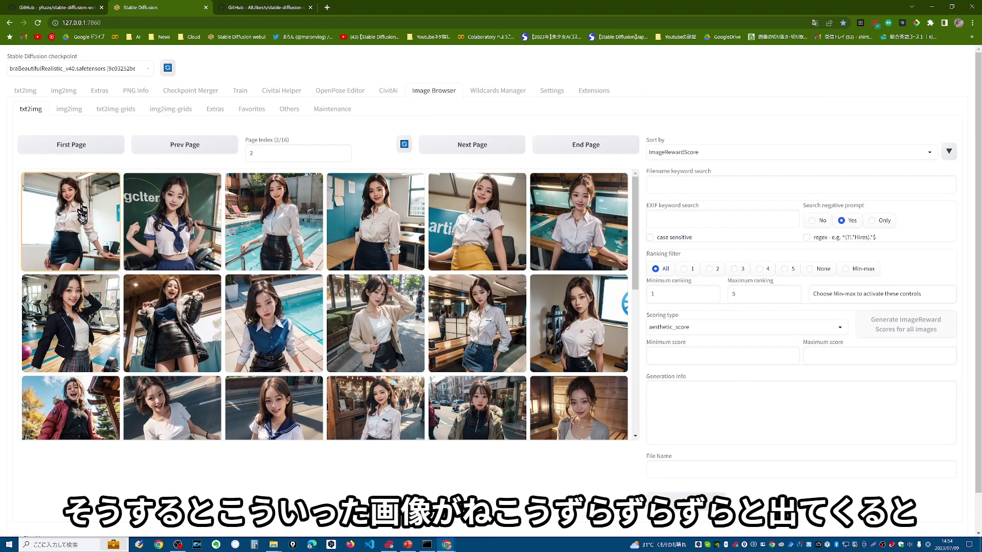
scroll(489, 329, "down", 2)
scroll(490, 329, "down", 5)
scroll(496, 322, "up", 7)
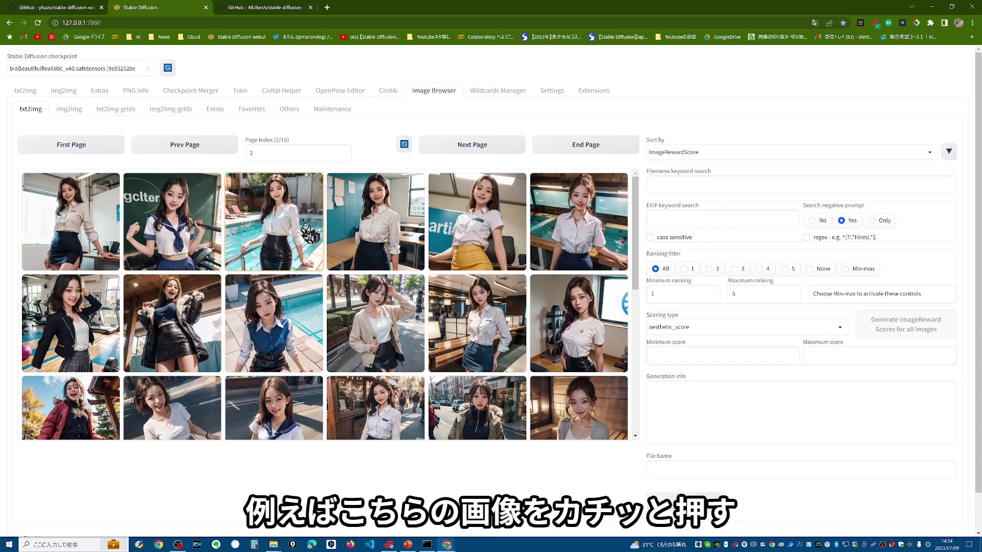
- Open the poolside image of the woman in a white blouse, view it full screen and close the enlarged view
left_click(280, 237)
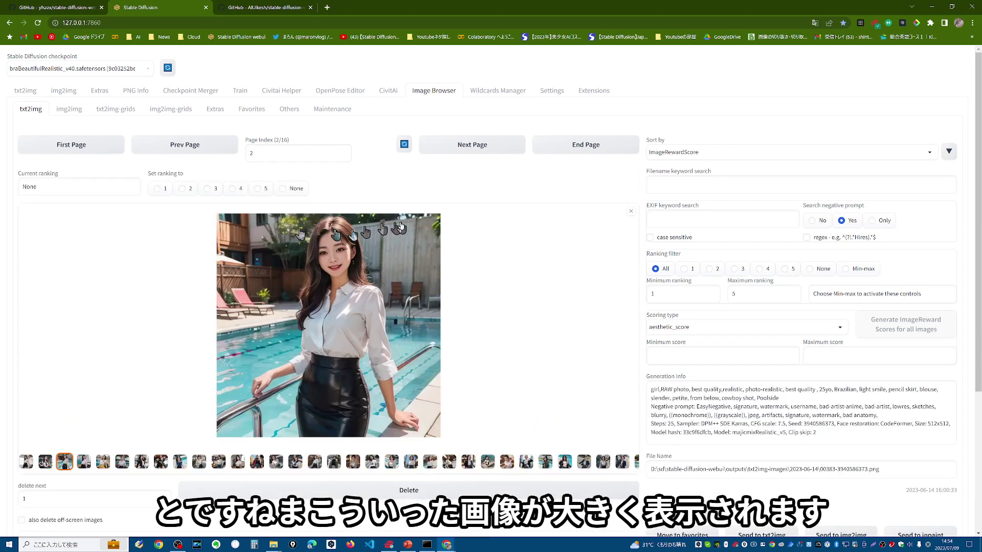
left_click(349, 337)
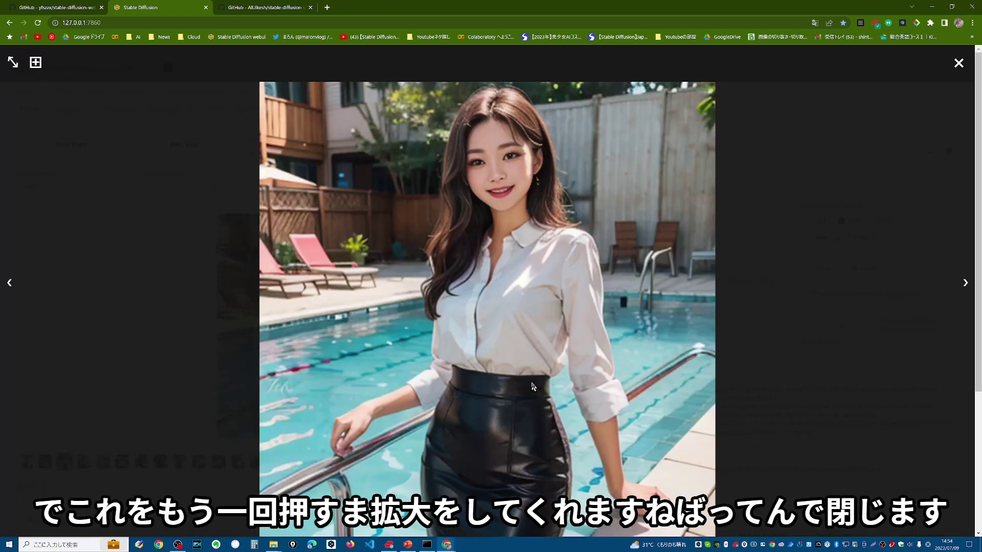
left_click(959, 65)
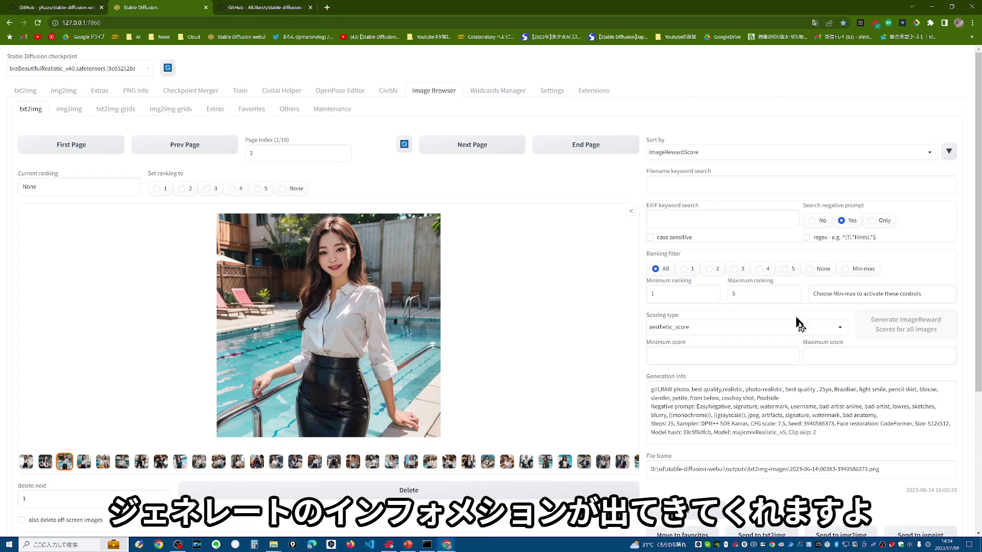
- Examine the poolside image's generation info, including its prompt, negative prompt, sampler, model and other settings
scroll(761, 398, "down", 2)
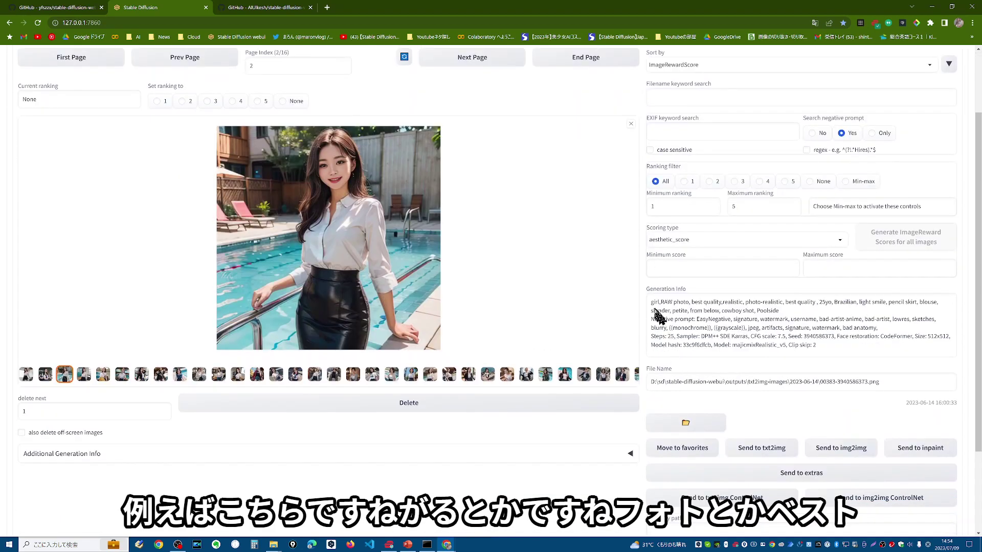
left_click_drag(665, 306, 702, 307)
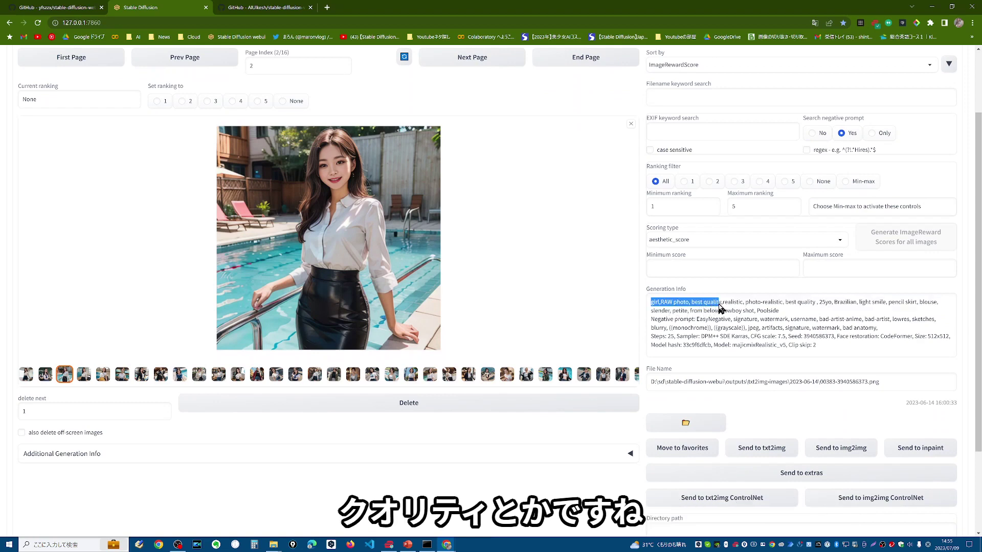
left_click(796, 314)
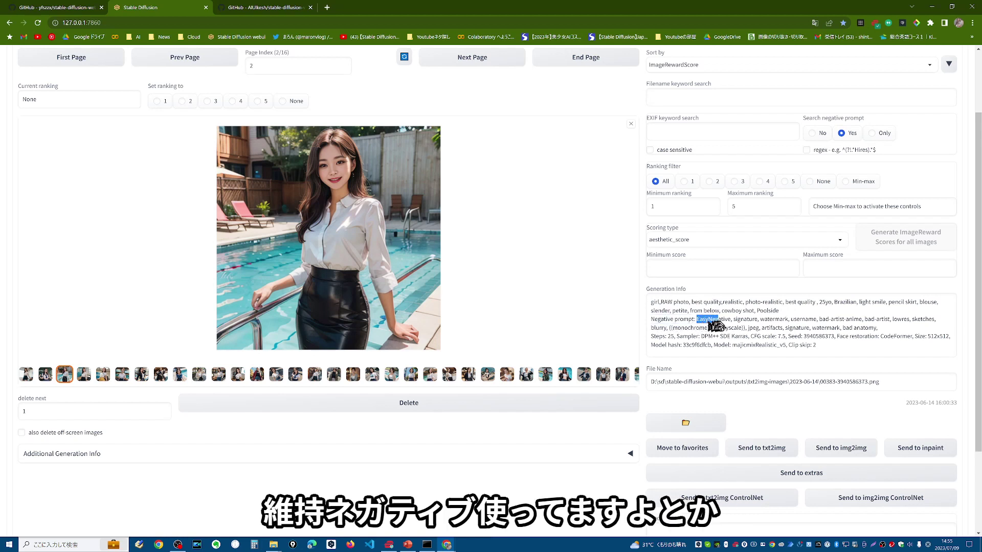
left_click_drag(750, 320, 801, 322)
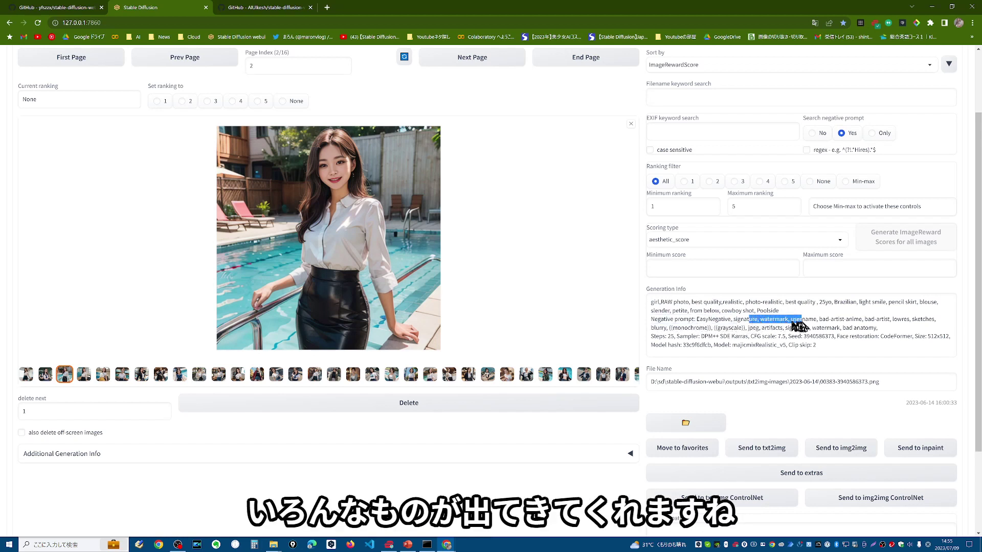
left_click(829, 343)
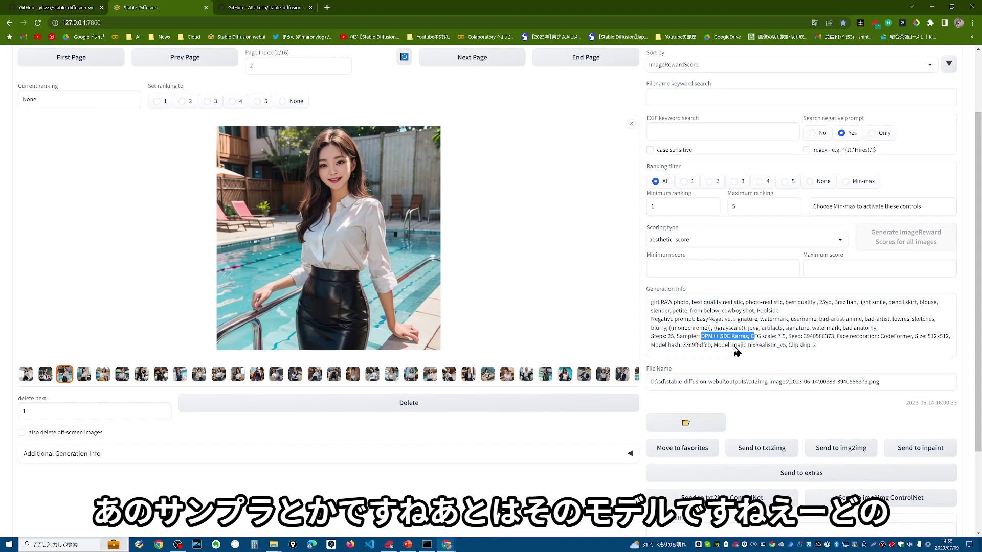
left_click_drag(776, 350, 783, 350)
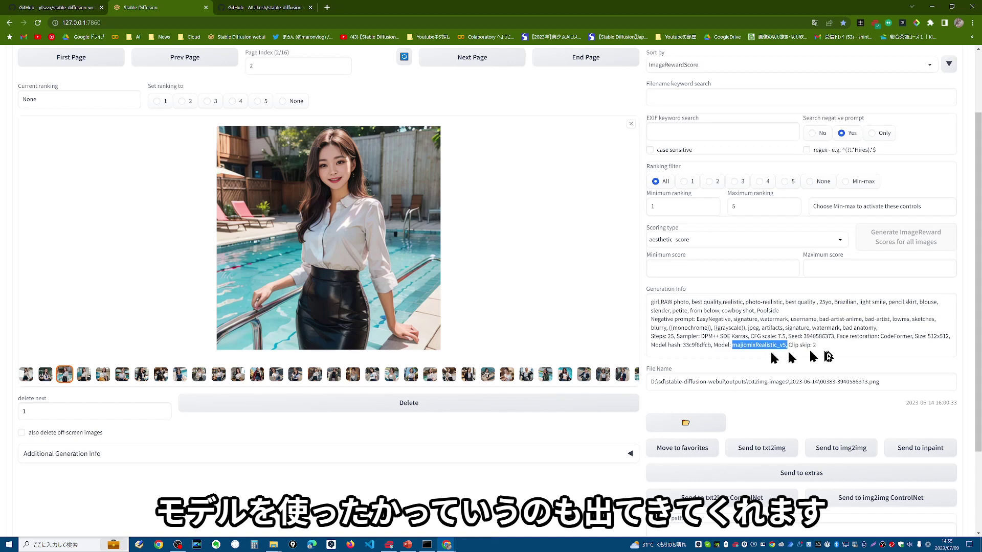
left_click(797, 345)
left_click_drag(788, 339, 828, 341)
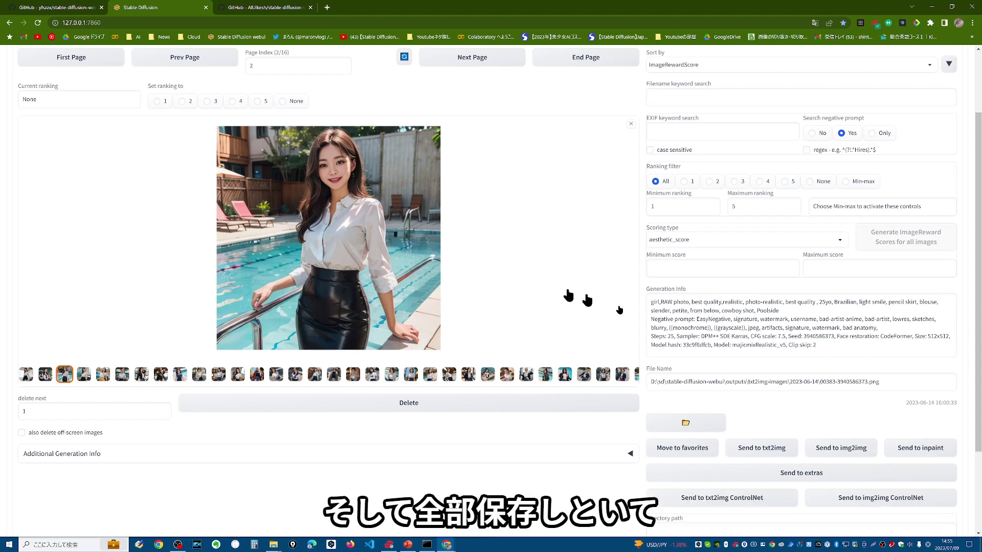
- Set the poolside image's ranking to 3
scroll(589, 265, "up", 1)
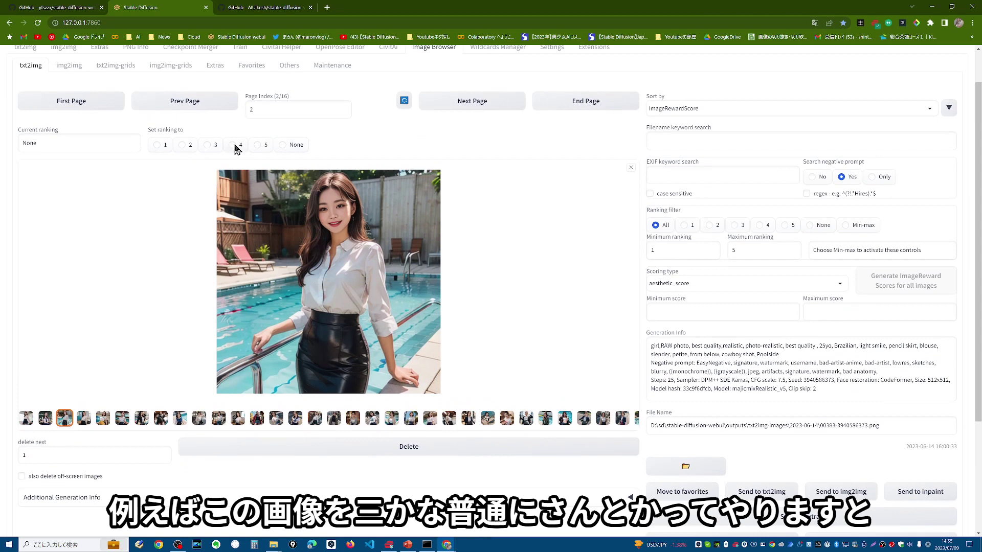
left_click(208, 146)
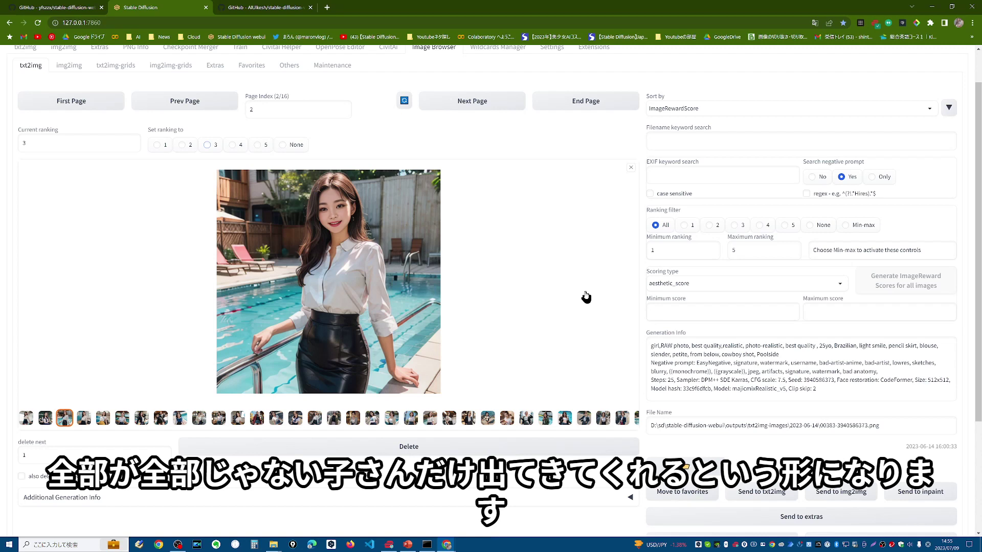
- Return to the first page of images, advance to page 3 and open the image of the woman in a navy shirt
scroll(576, 291, "up", 1)
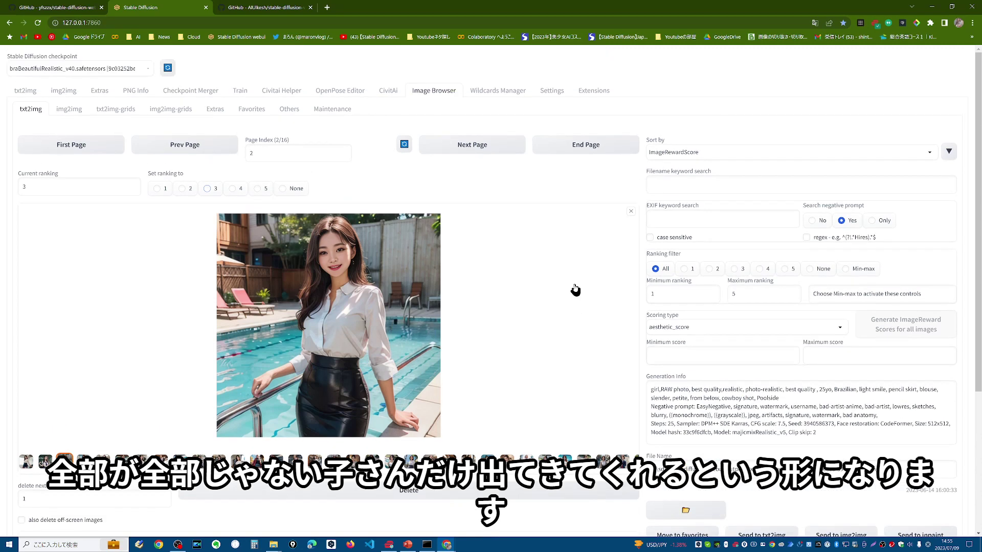
left_click(72, 148)
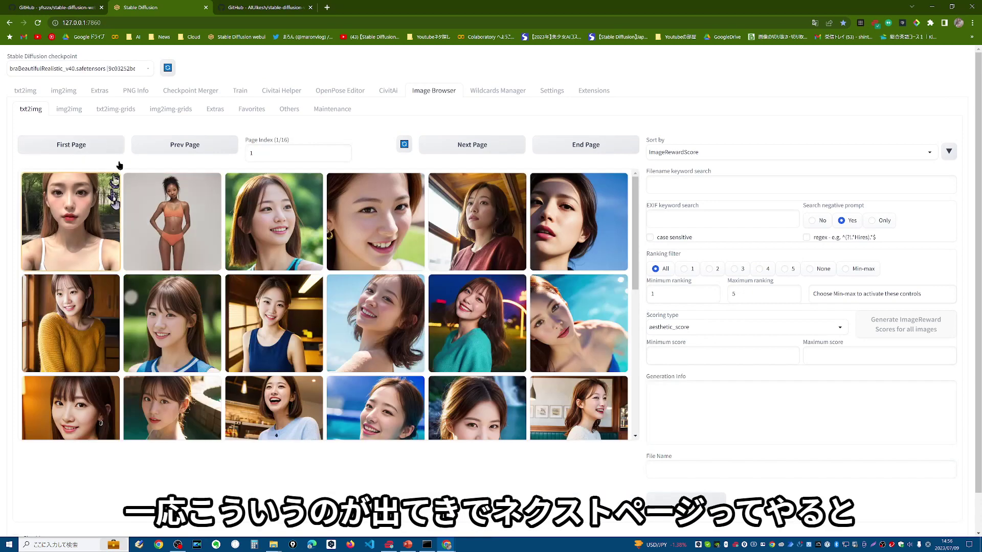
left_click(475, 147)
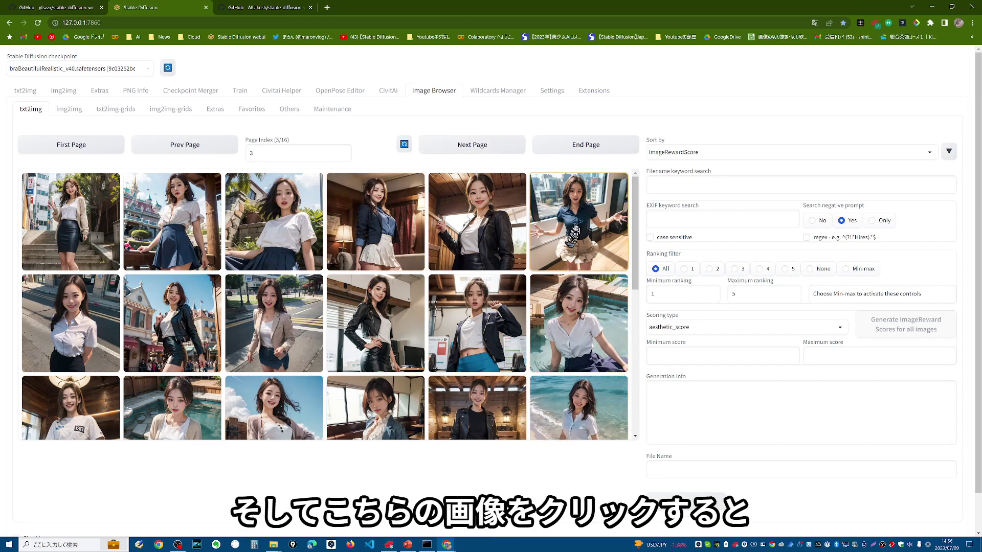
left_click(582, 225)
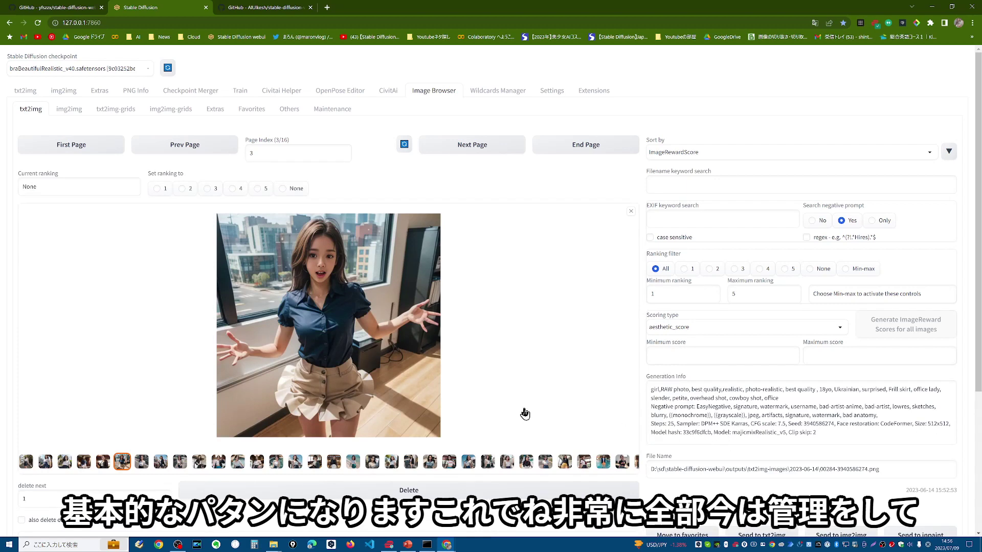
- Advance to page 7 and give the image of the woman in the denim outfit a ranking of 5
left_click(470, 149)
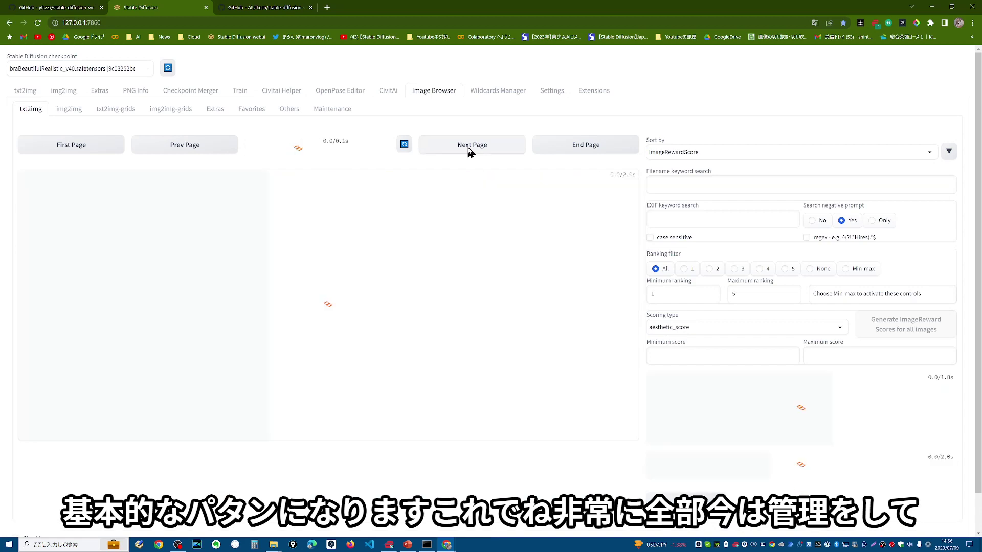
left_click(469, 148)
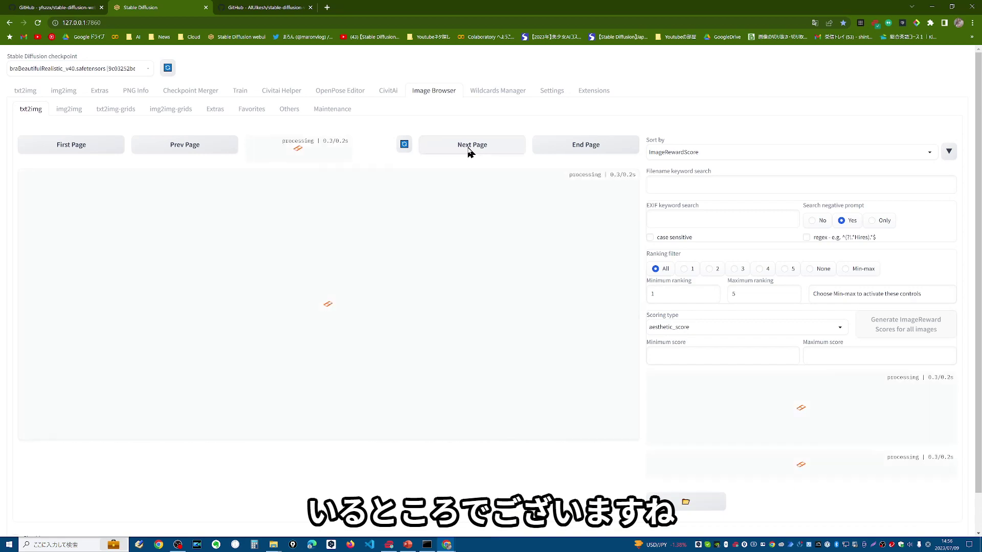
left_click(469, 148)
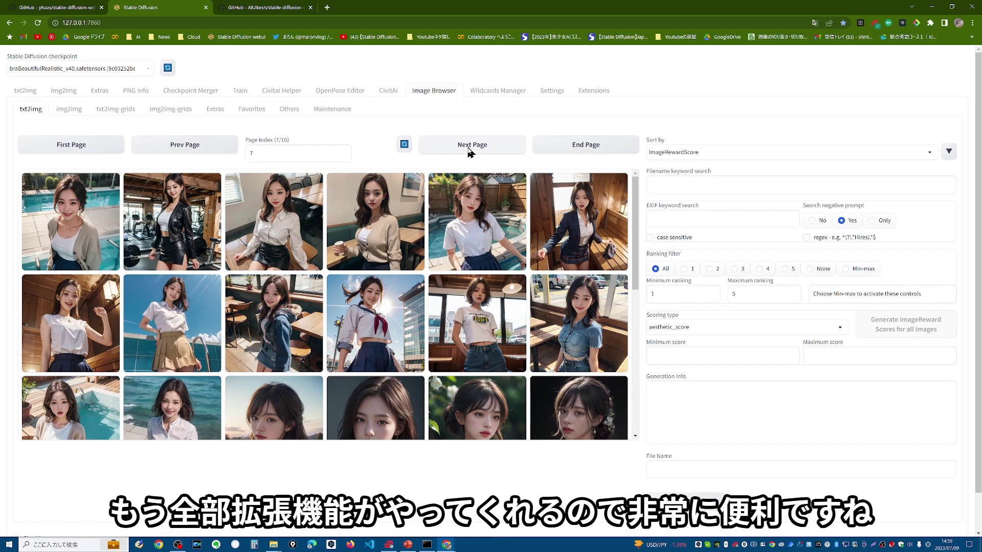
left_click(583, 337)
left_click(258, 189)
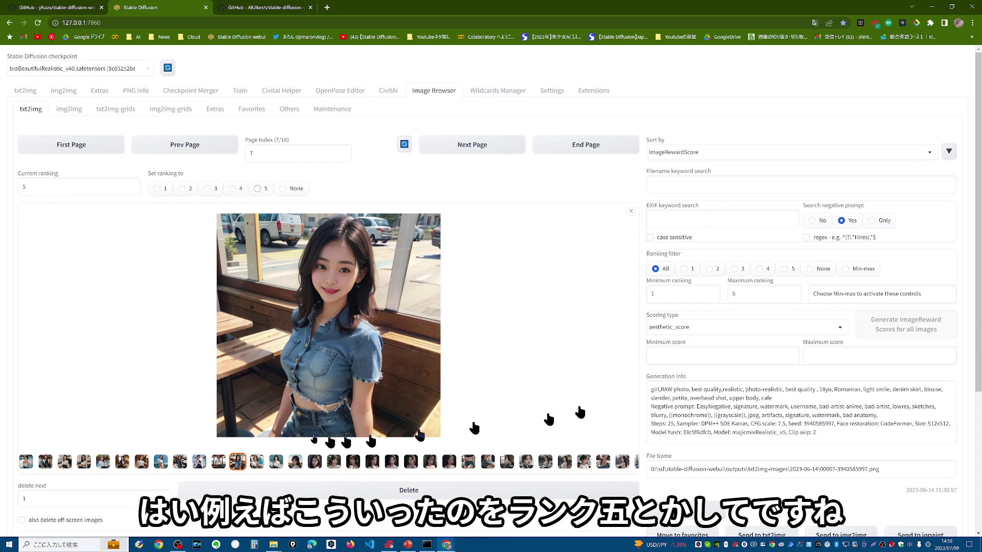
- Step through the images that follow on page 7, giving the portrait in the open field a ranking of 5
left_click(257, 463)
left_click(276, 463)
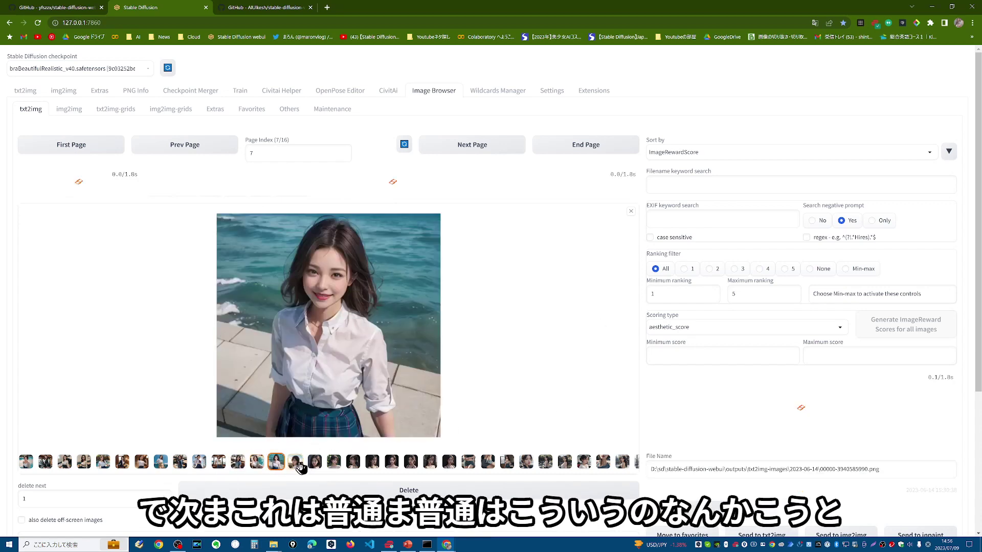
left_click(295, 463)
key("Right")
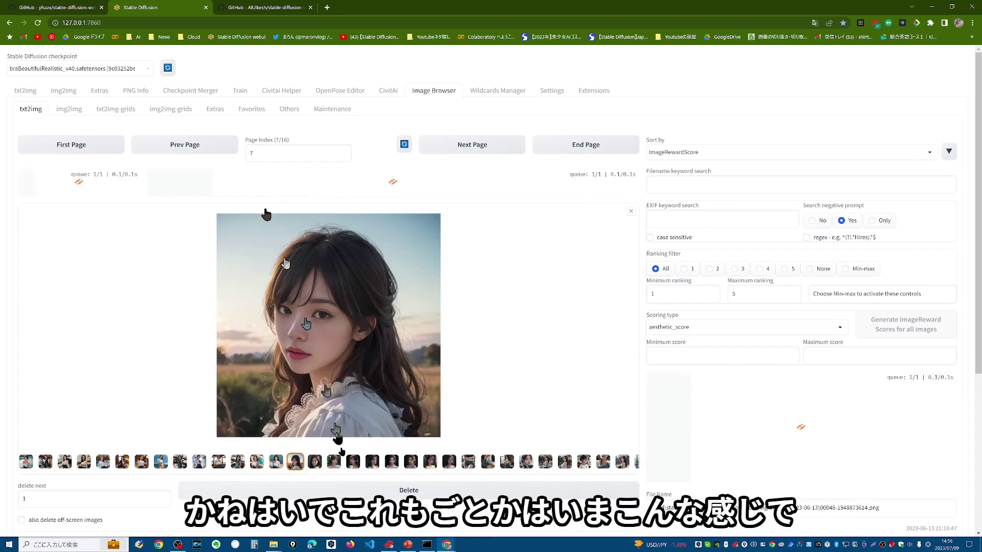
left_click(334, 463)
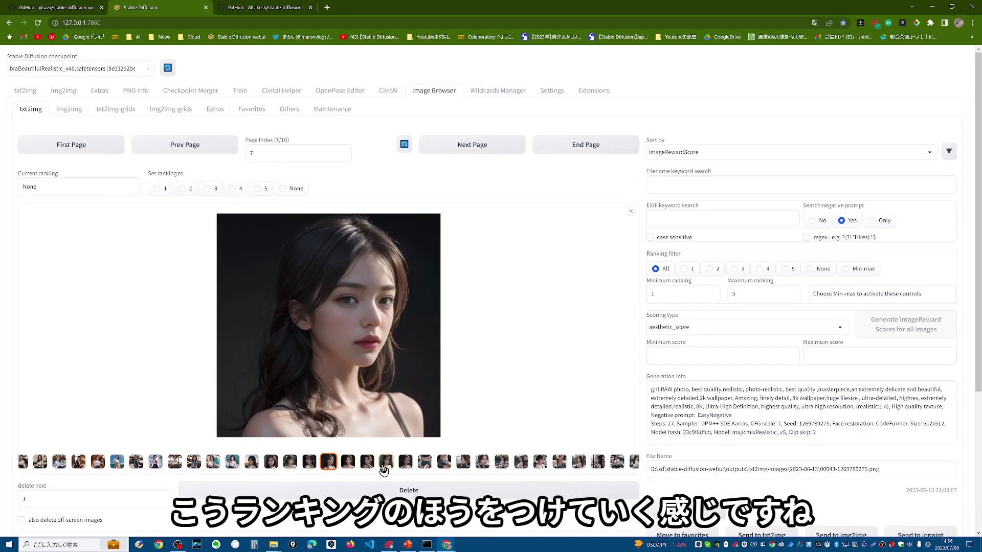
left_click(383, 464)
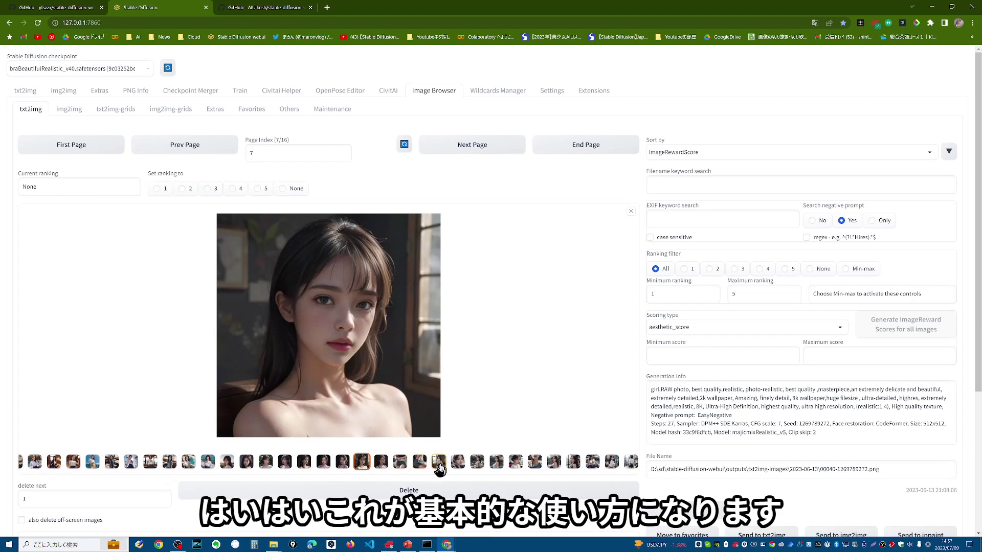
left_click(477, 463)
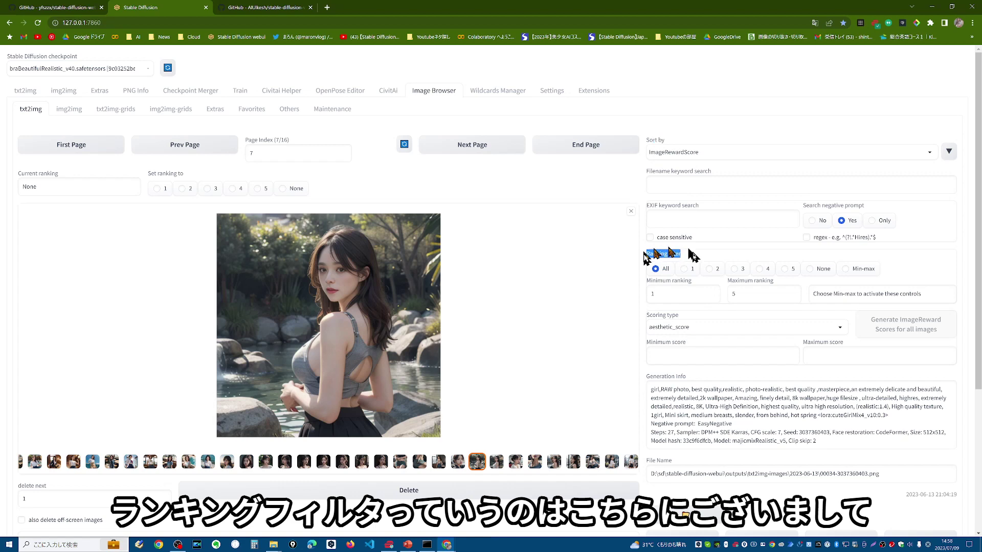
- Filter the images by ranking 5, 4 and 3 in turn, return to 5, and finish on 4
left_click(785, 270)
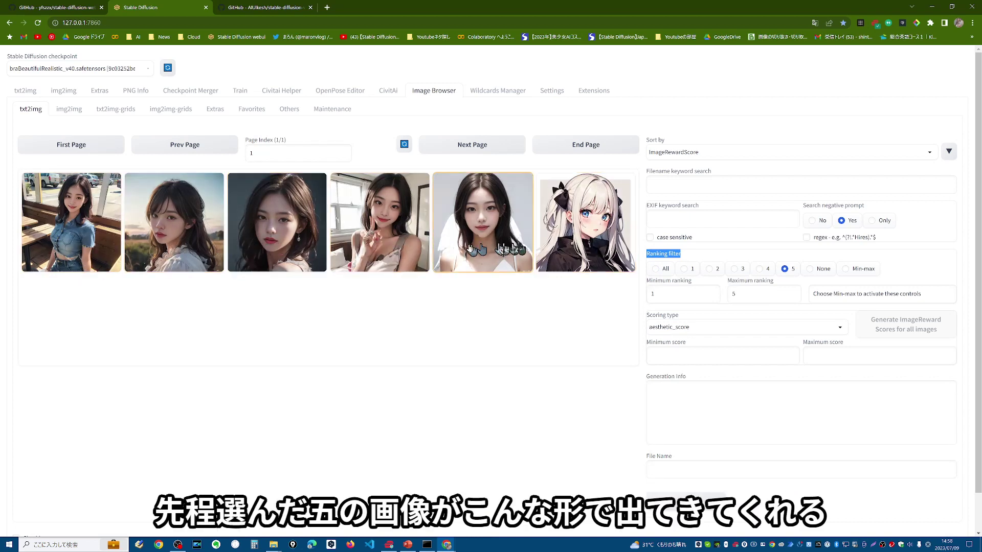
left_click(761, 269)
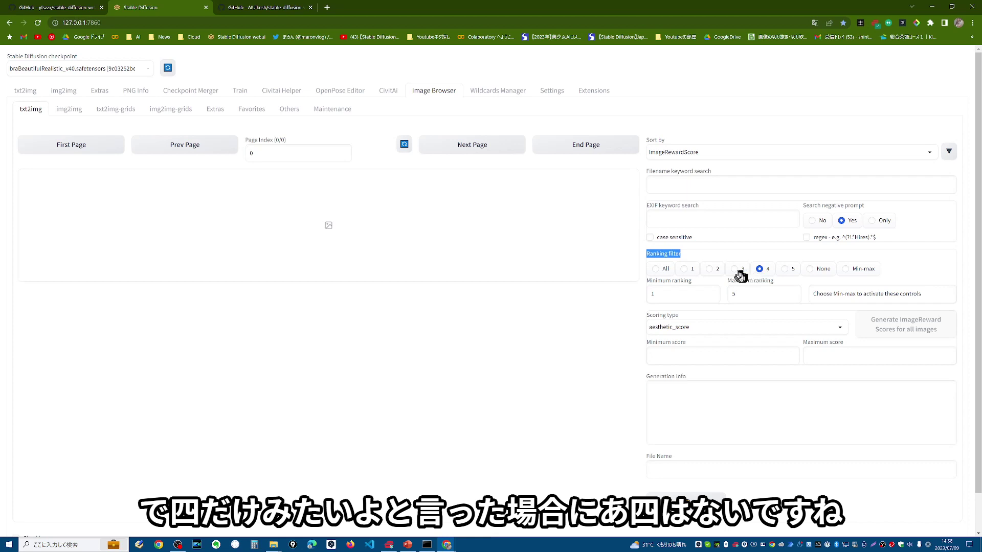
left_click(738, 271)
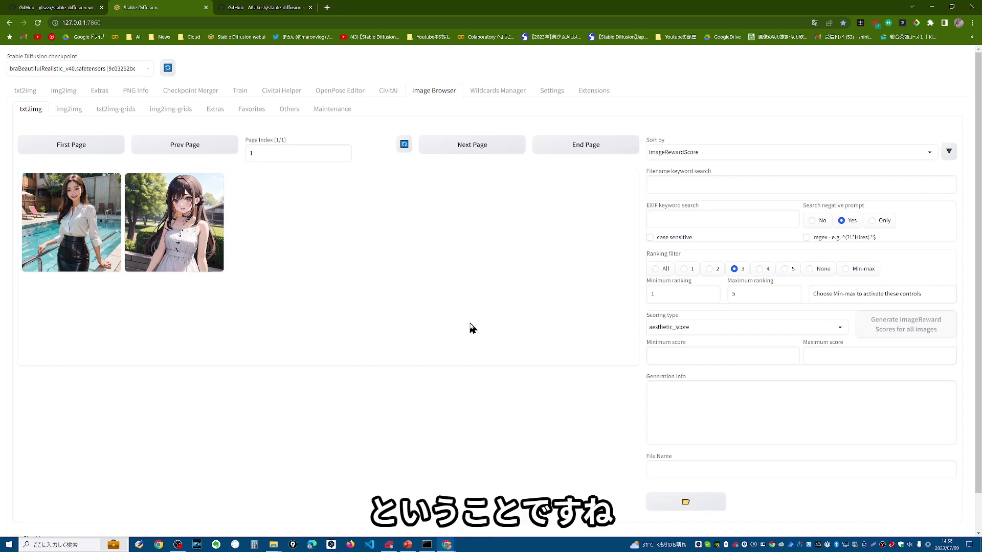
left_click(785, 269)
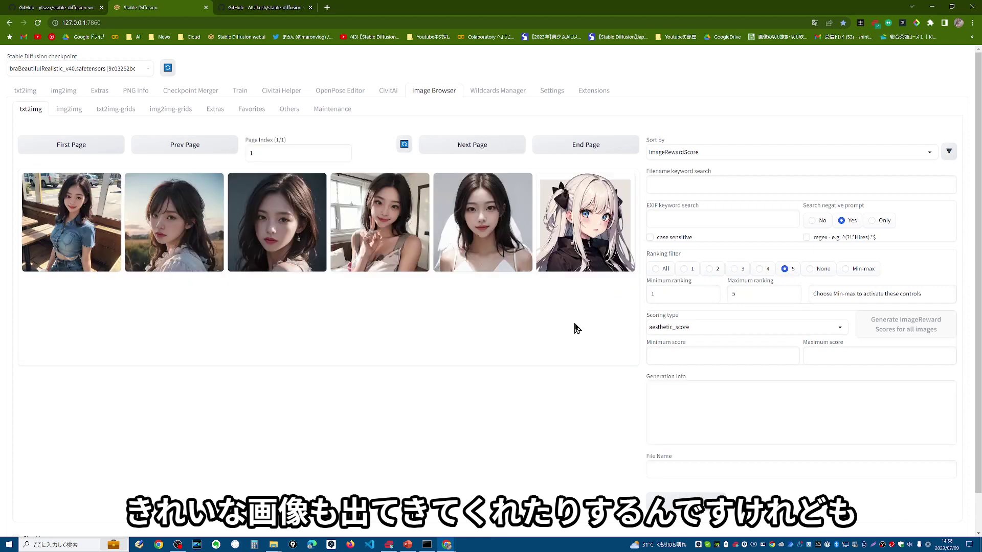
left_click(760, 269)
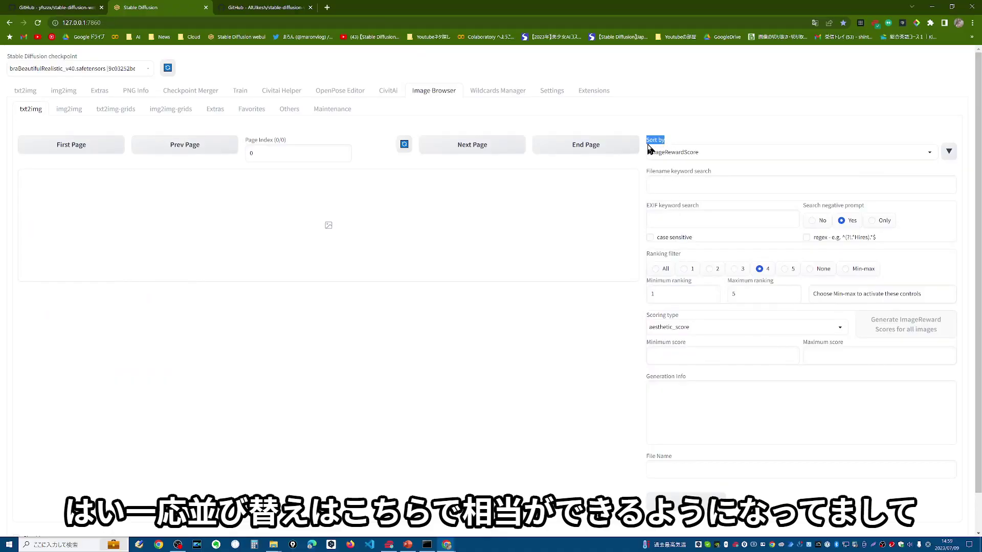
- Bring up the sort options and translate the web page into Japanese
left_click(931, 155)
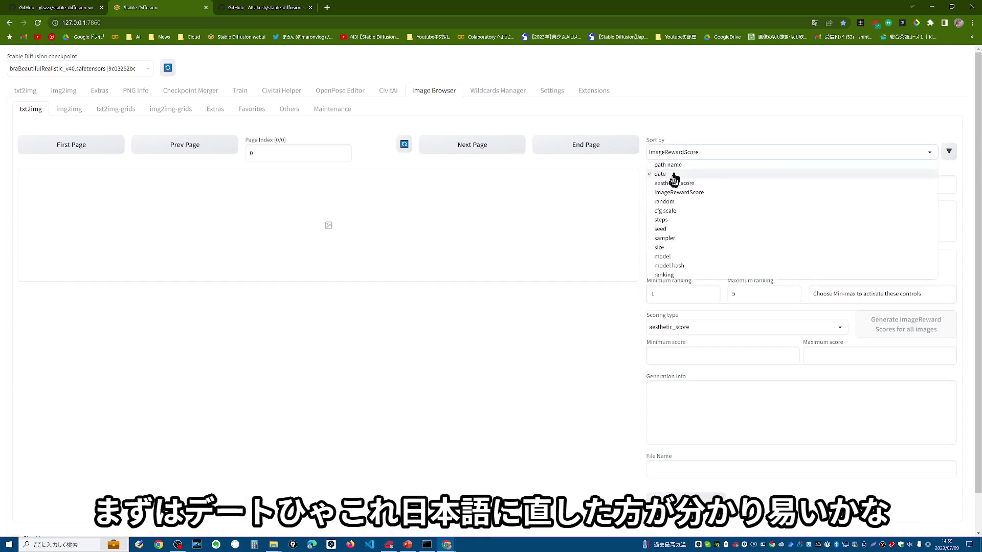
left_click(816, 23)
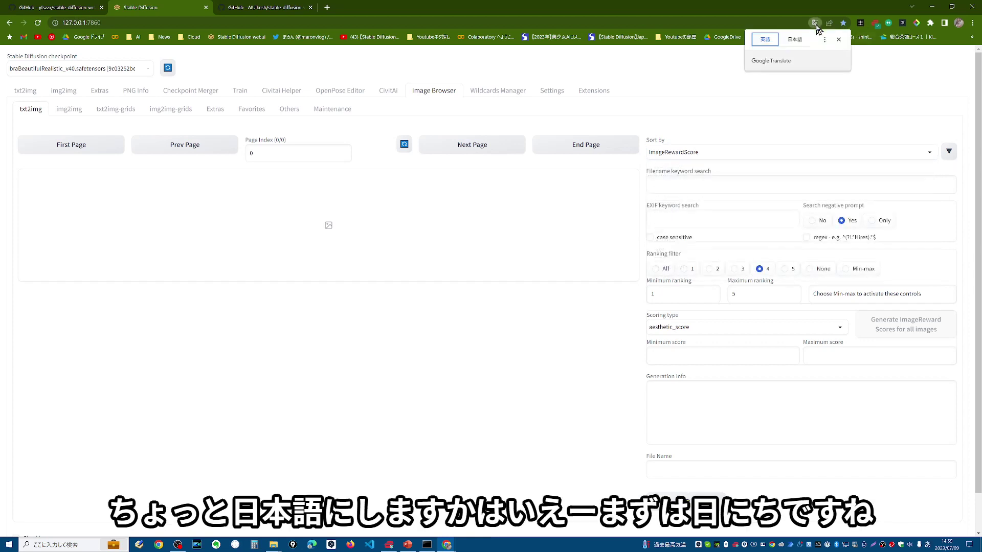
left_click(797, 45)
- Set the ranking filter to all, sort the images by seed and look through the resulting order
left_click(916, 157)
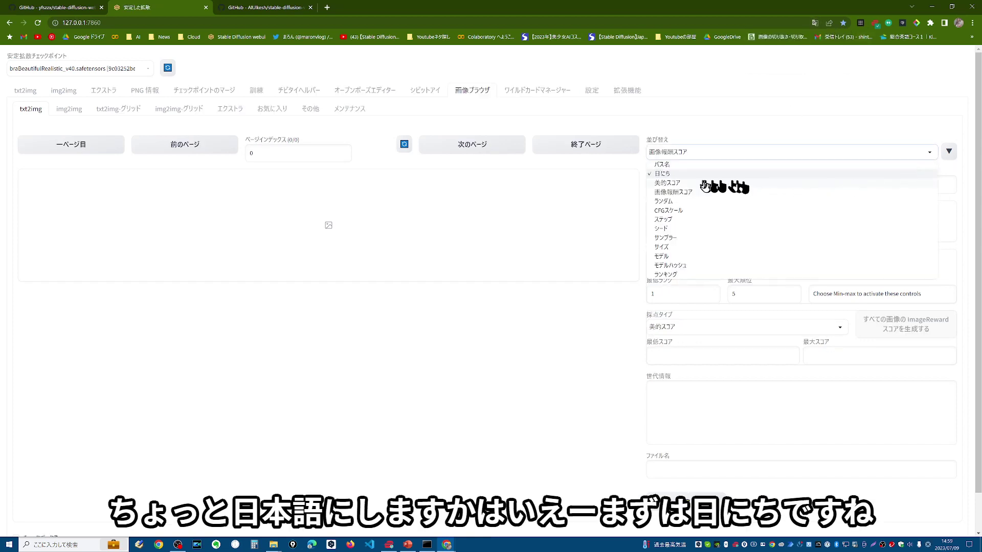
left_click(681, 232)
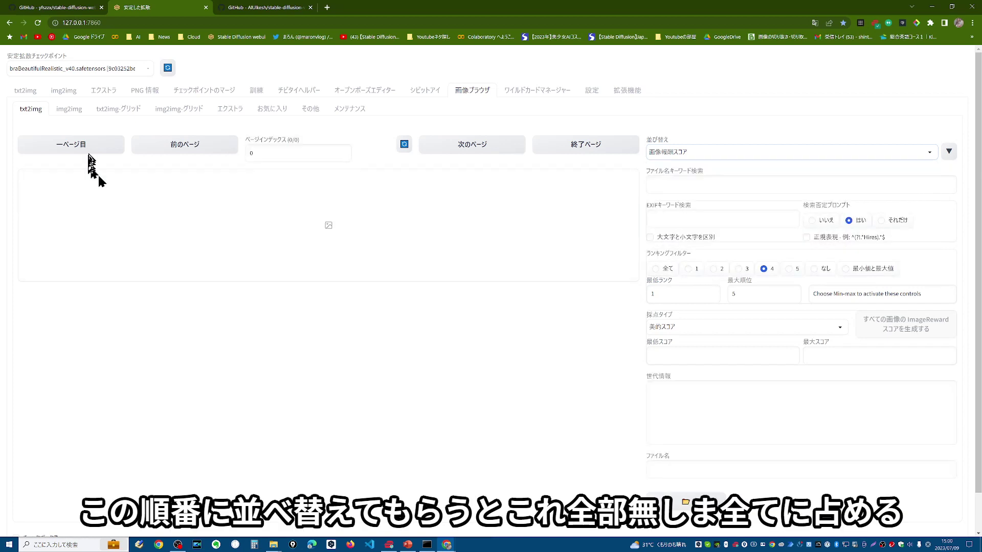
left_click(814, 270)
left_click(658, 271)
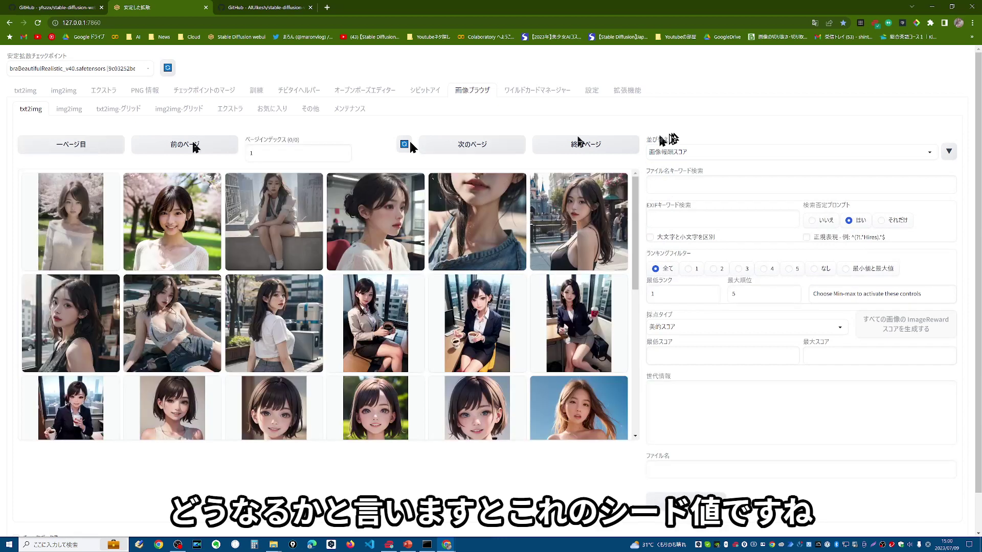
left_click(762, 154)
left_click(704, 232)
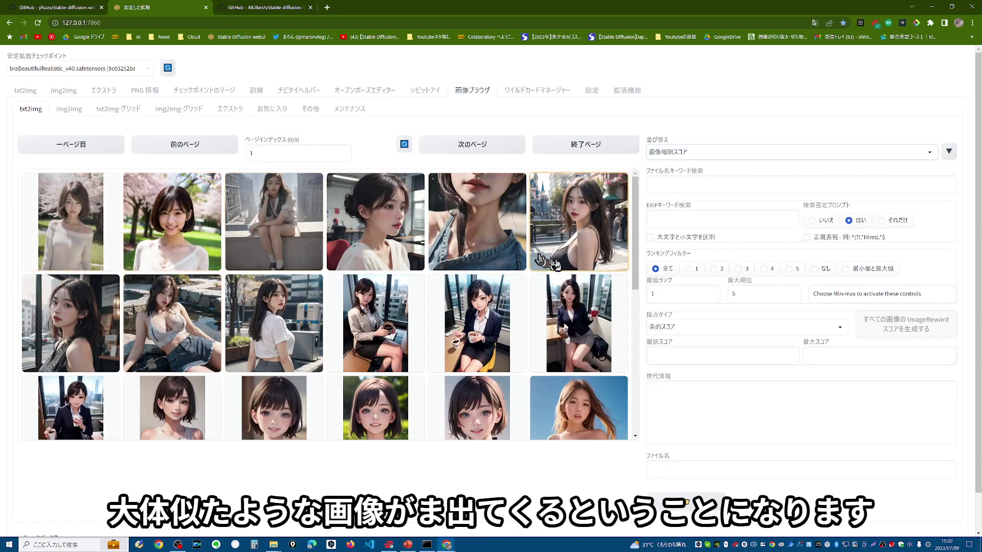
scroll(568, 304, "down", 10)
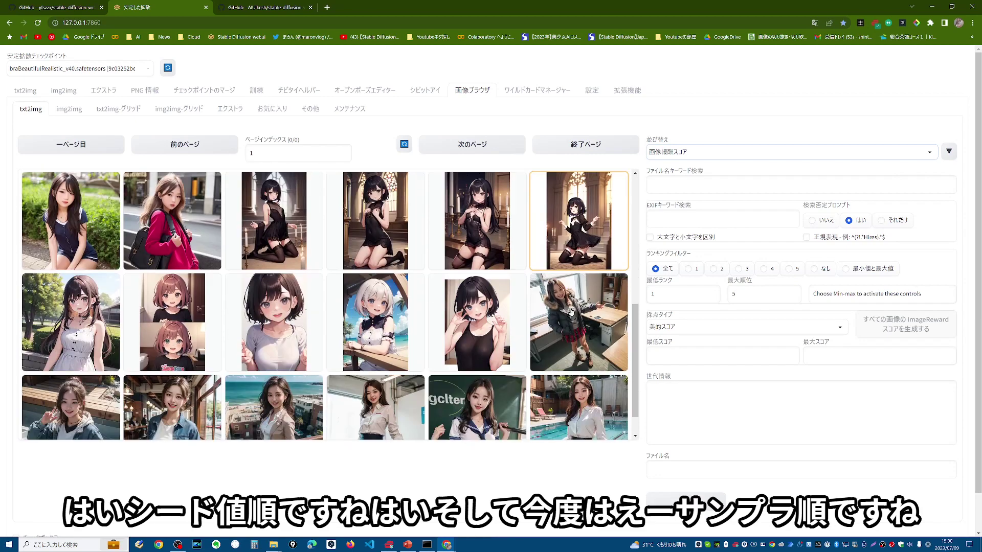
scroll(614, 327, "up", 3)
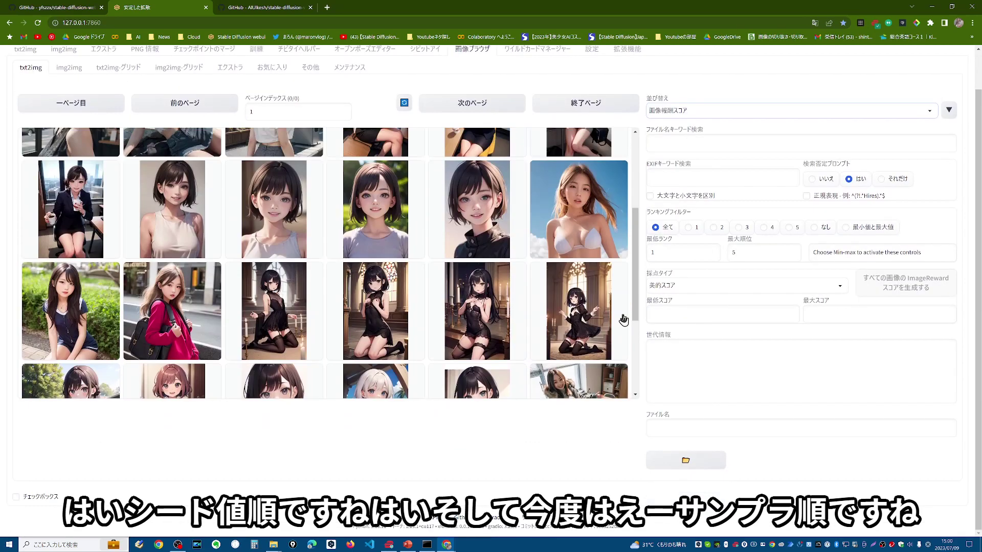
- Sort the images by sampler and page through the results, finishing on page 2
left_click(929, 113)
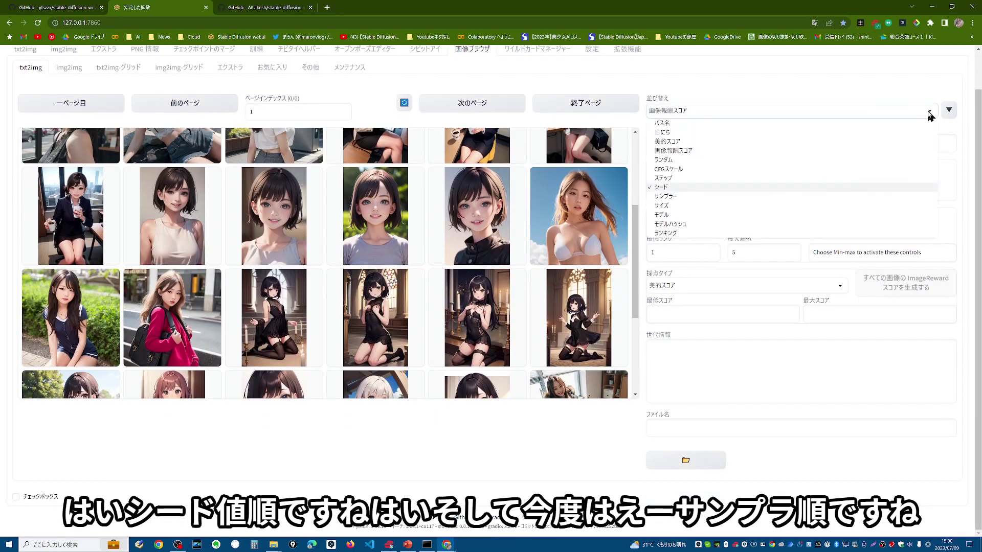
left_click(664, 196)
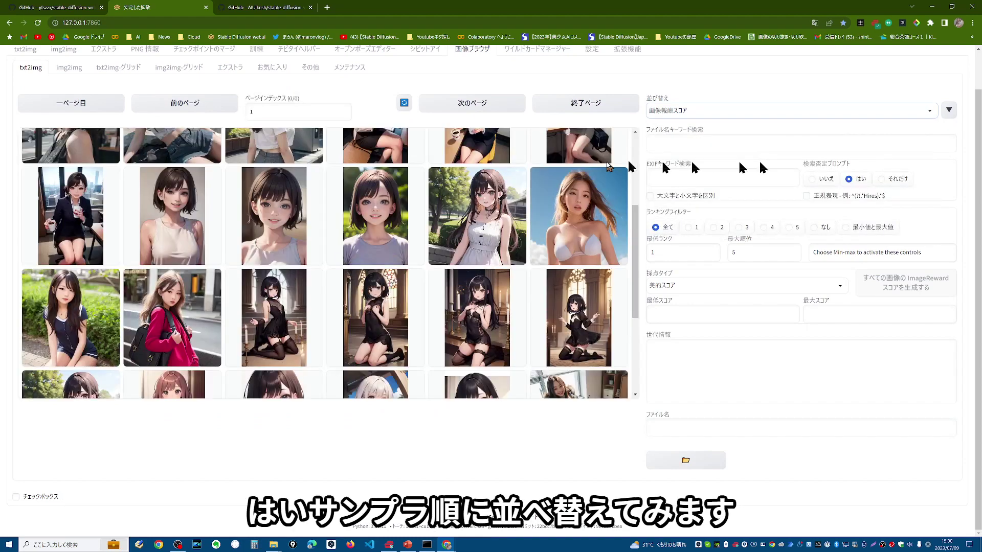
left_click(83, 106)
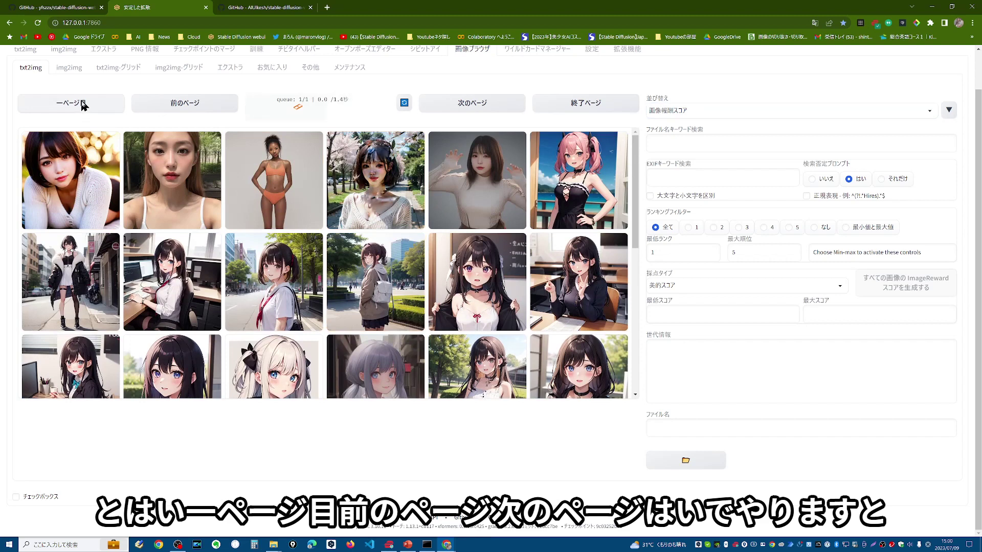
left_click(179, 108)
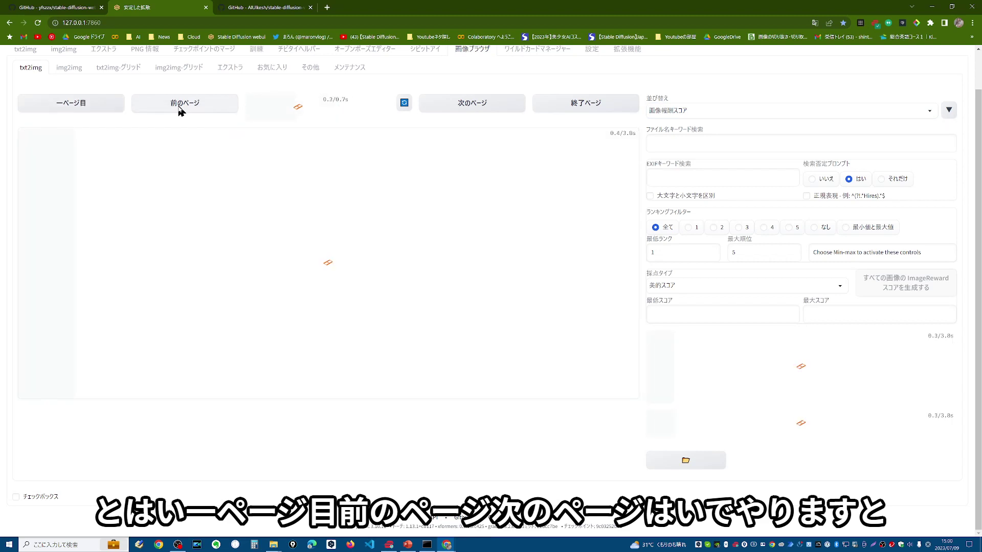
left_click(452, 108)
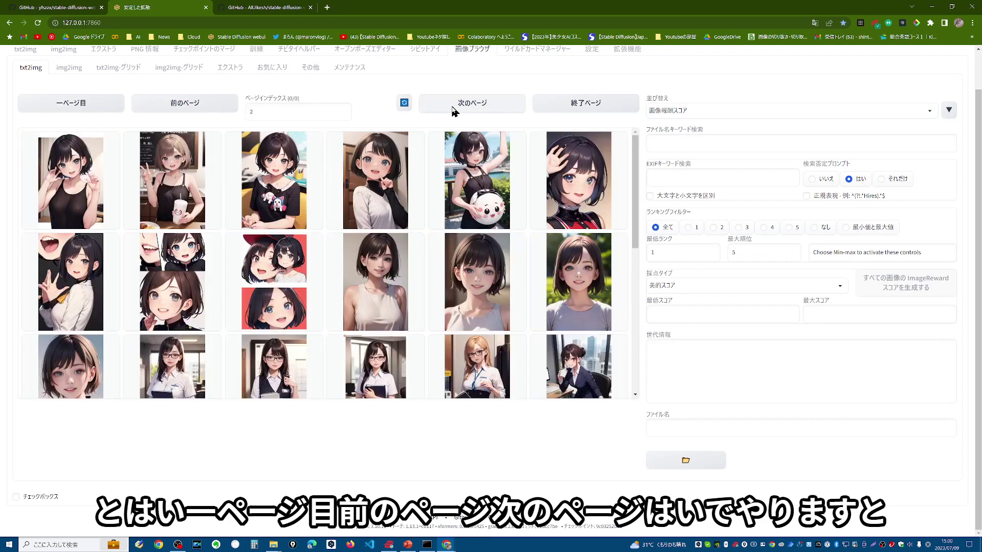
- Inspect the generation info of the first image on page 2, highlighting its model name, and compare it with another image on the page
left_click(80, 204)
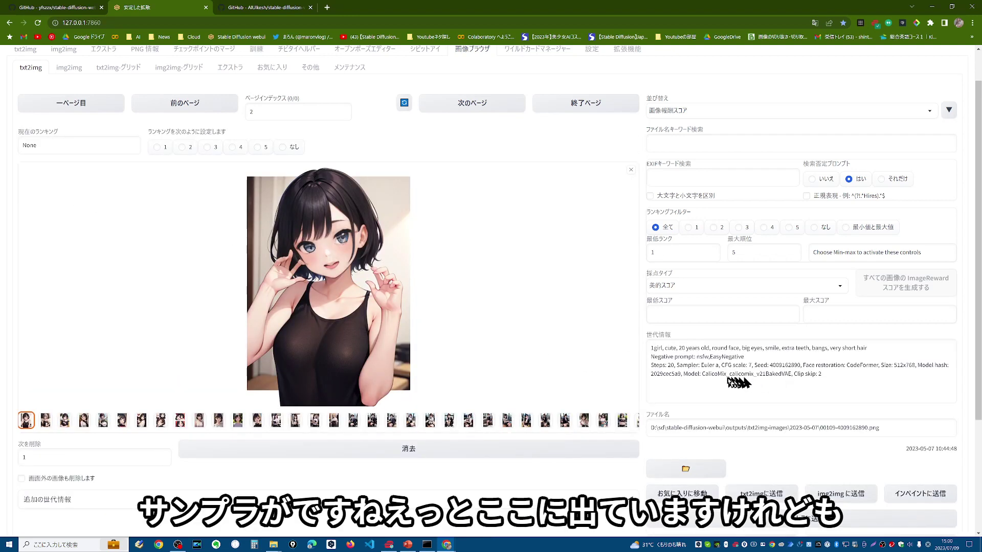
left_click_drag(702, 374, 765, 375)
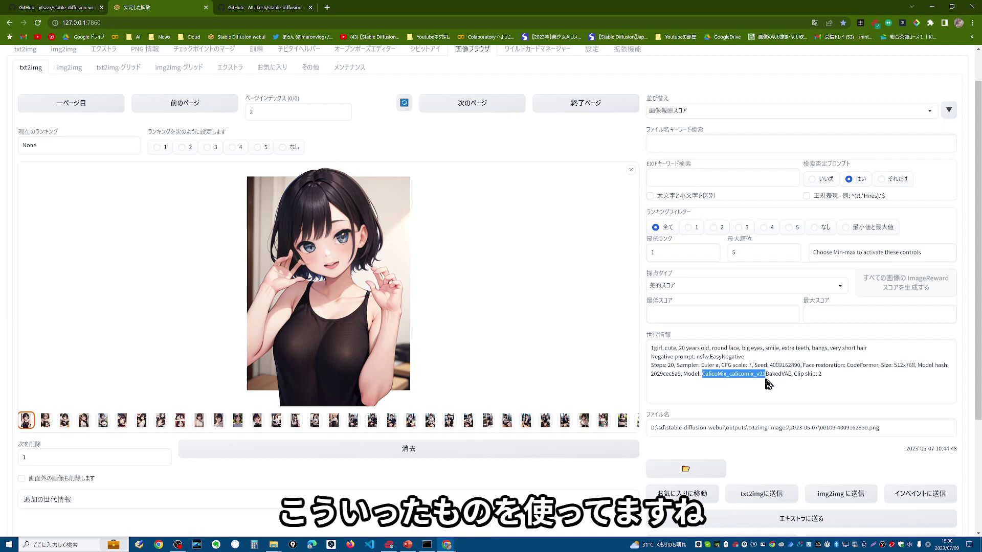
left_click(218, 421)
key("Escape")
scroll(470, 399, "down", 10)
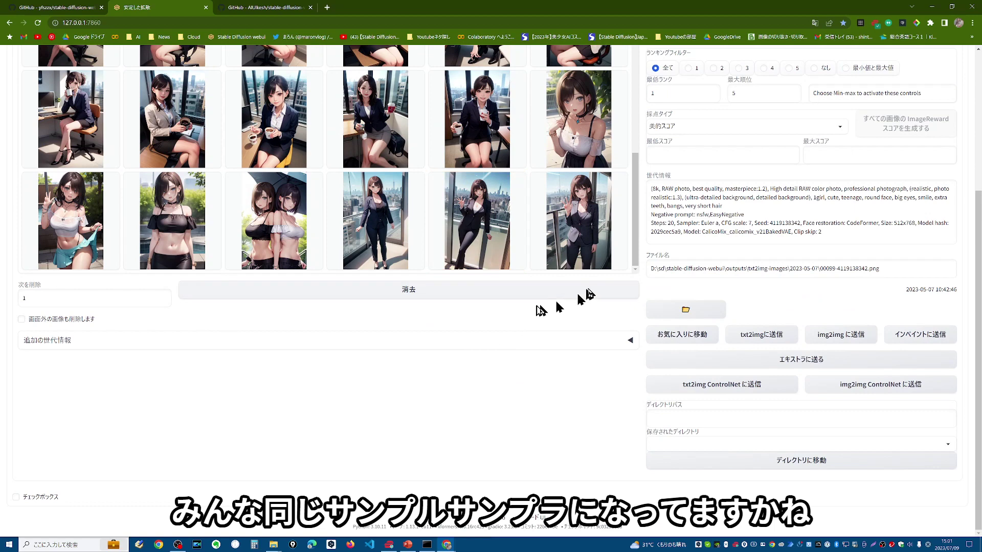
- Advance to page 5, open the image of the woman in a denim jacket and highlight the model name in its generation info
scroll(532, 312, "up", 4)
left_click(485, 148)
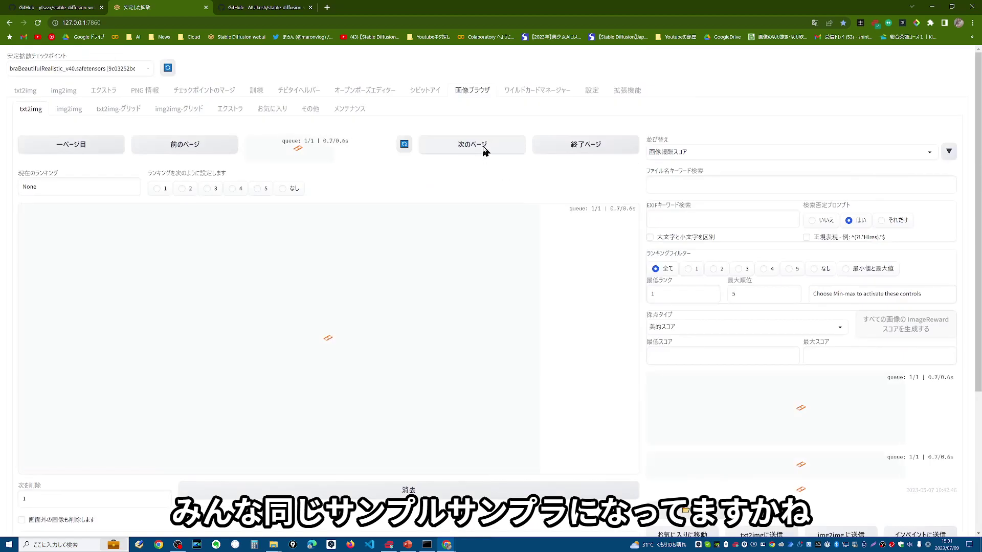
left_click(485, 149)
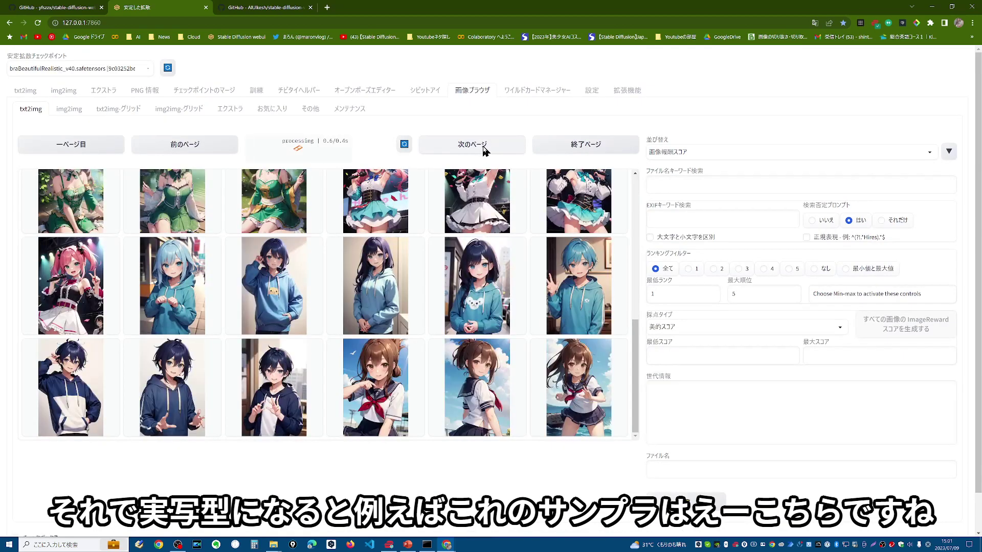
left_click(277, 298)
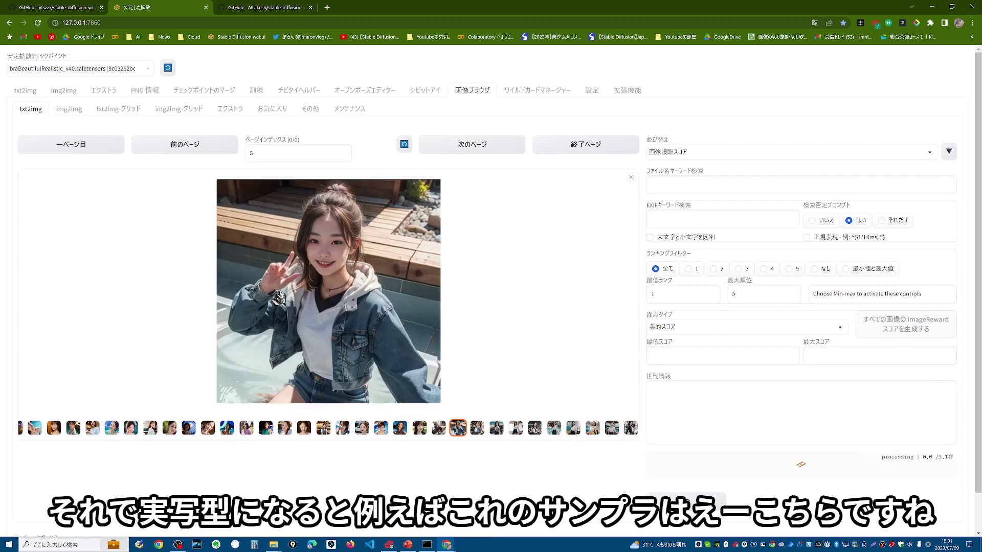
left_click_drag(740, 439, 798, 438)
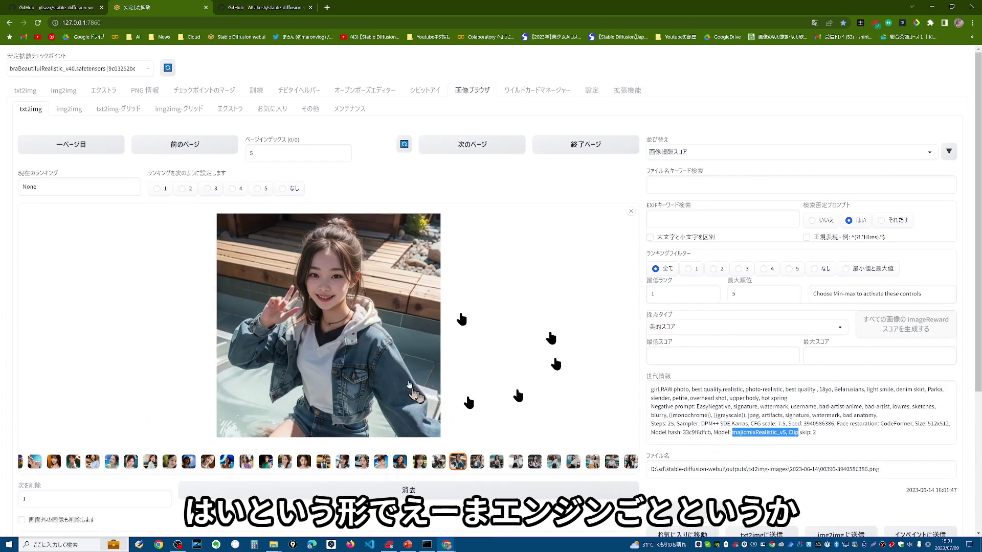
- Change the image sort order to ranking
left_click(931, 153)
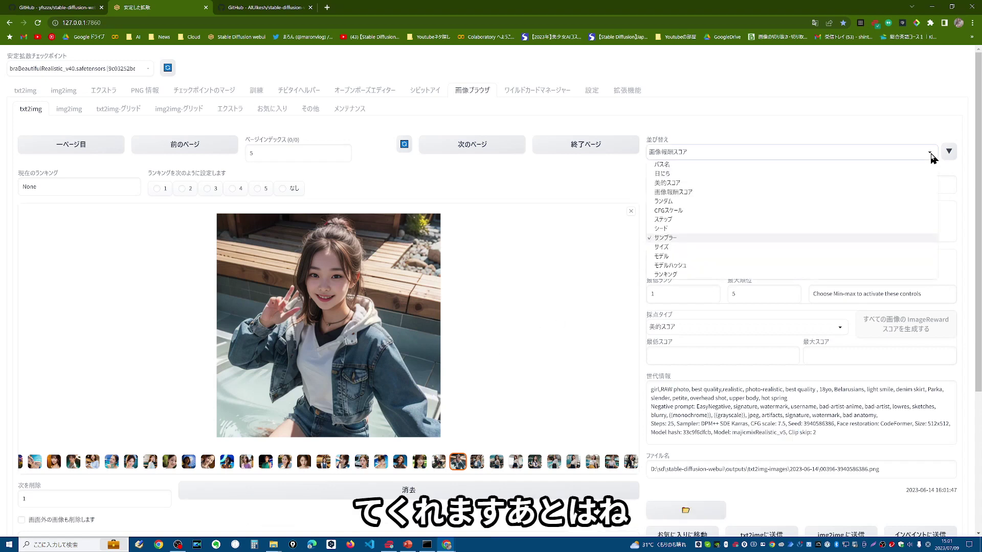
left_click(684, 276)
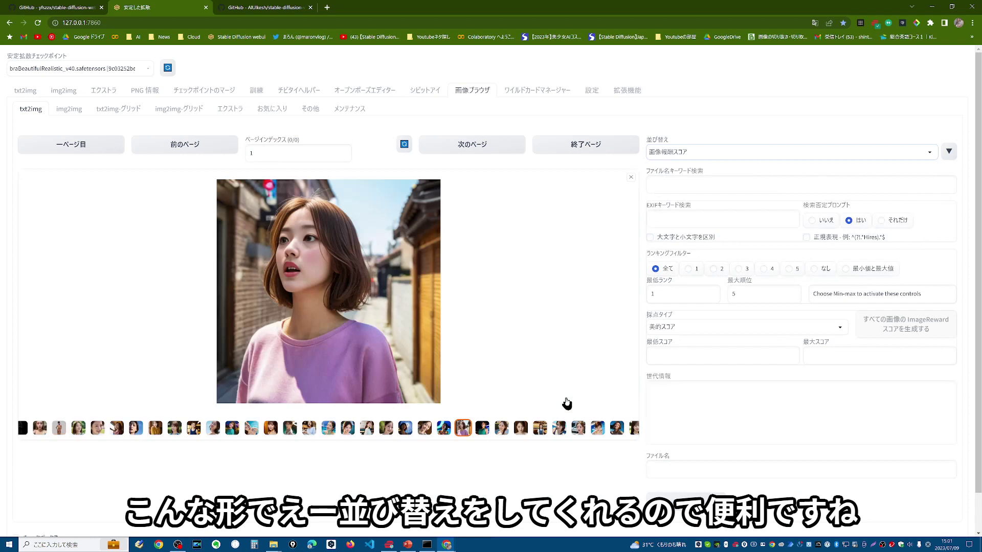
- Search the EXIF data for the keyword "mini" and sort the matching images by date, starting from the first page
left_click(687, 218)
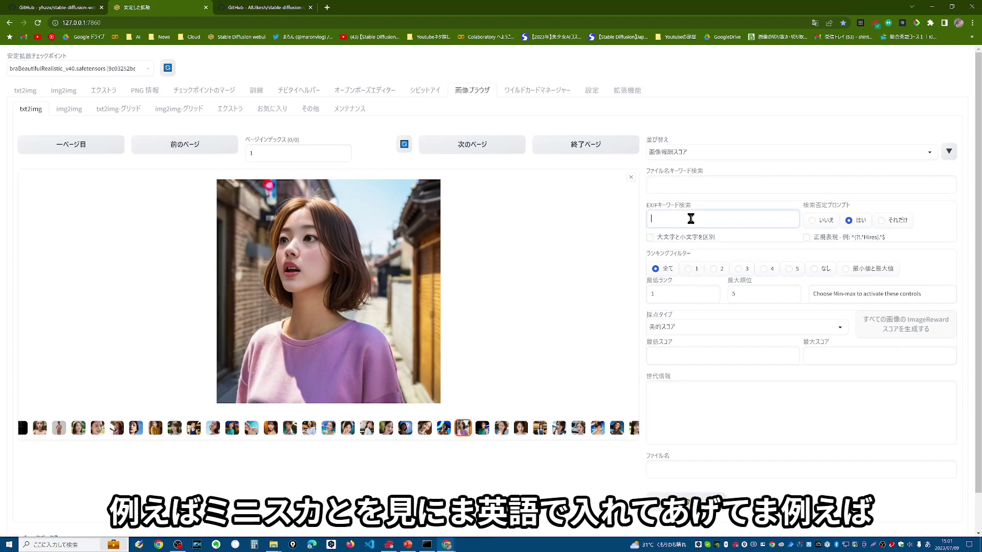
type("mini")
left_click(703, 153)
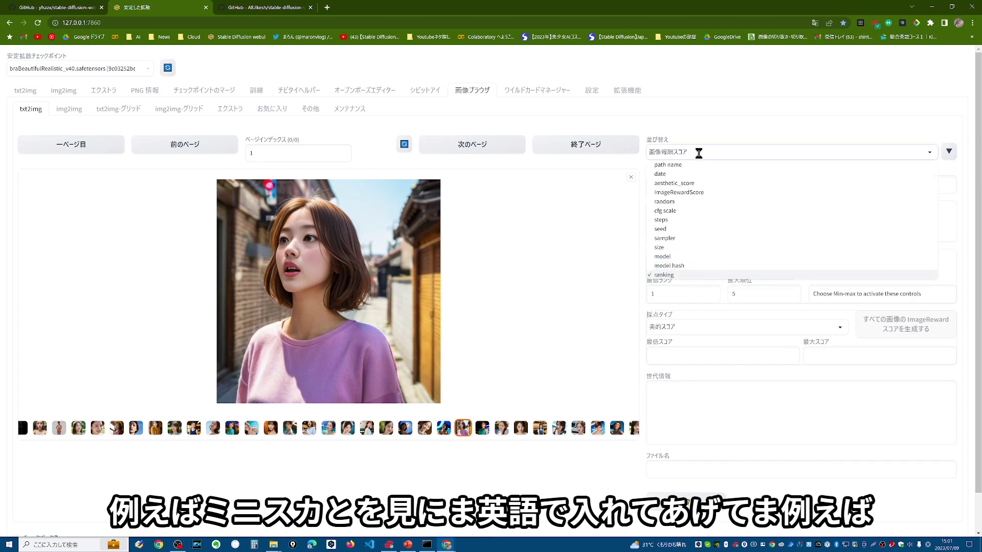
left_click(683, 175)
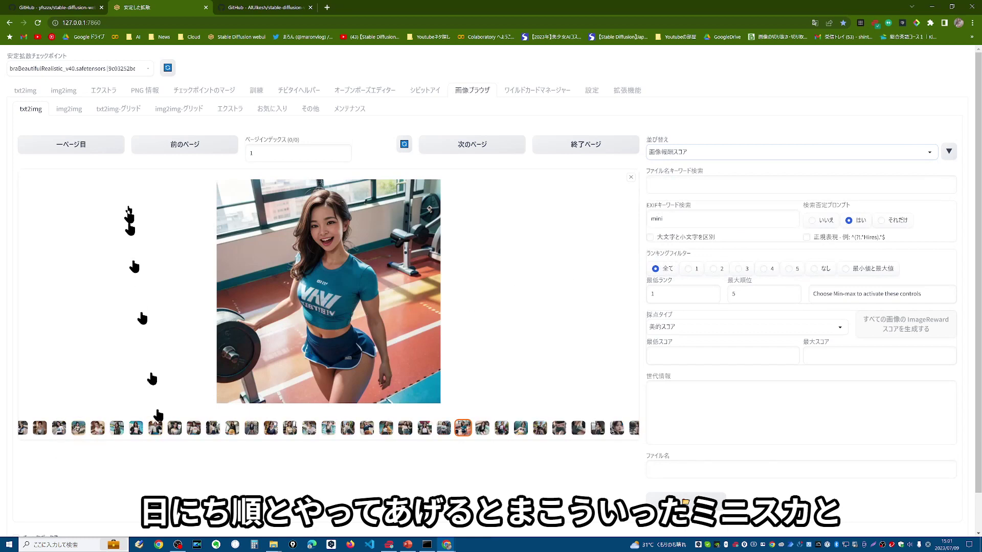
left_click(109, 149)
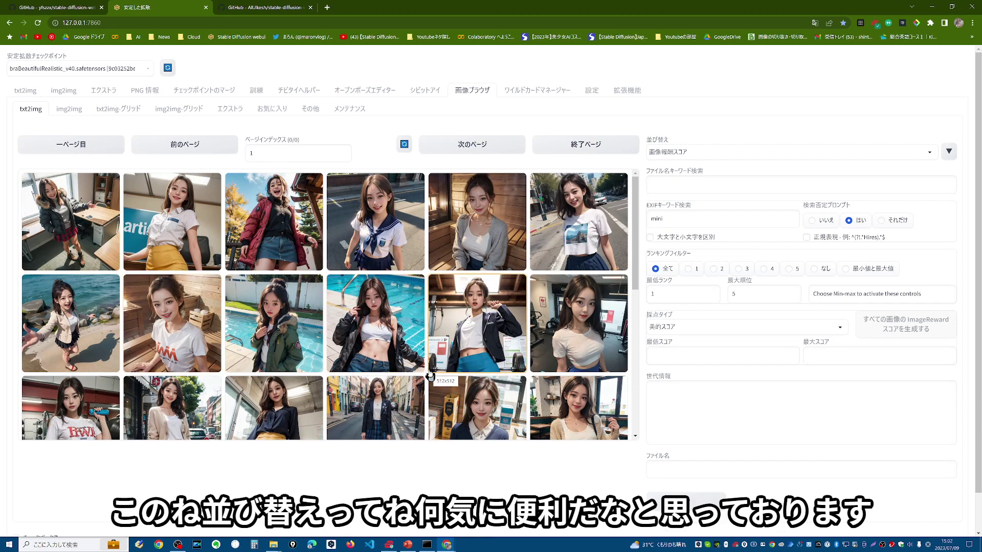
- Open the image of the woman in a grey cardigan in the sauna and review its generation info and send options
left_click(412, 548)
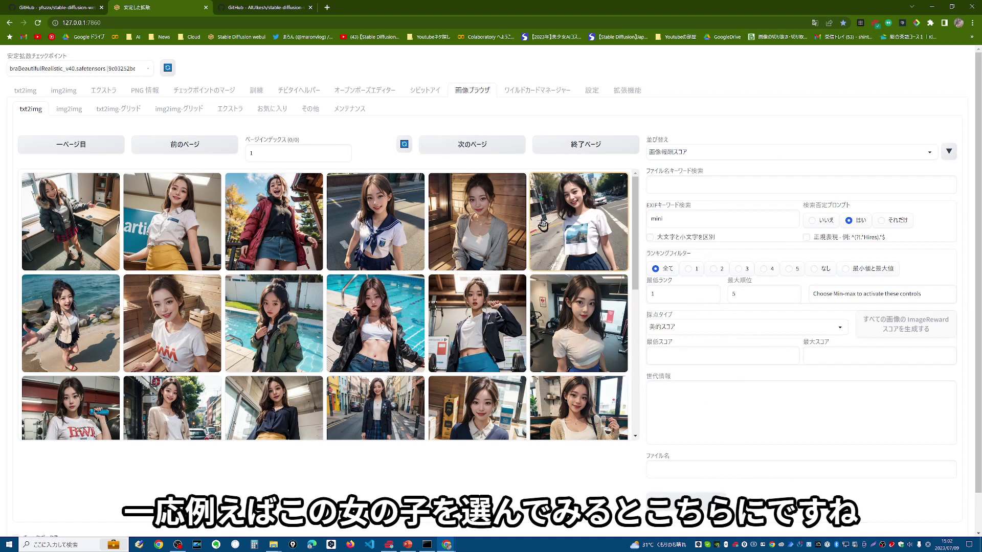
left_click(474, 231)
scroll(812, 390, "down", 3)
scroll(812, 389, "down", 1)
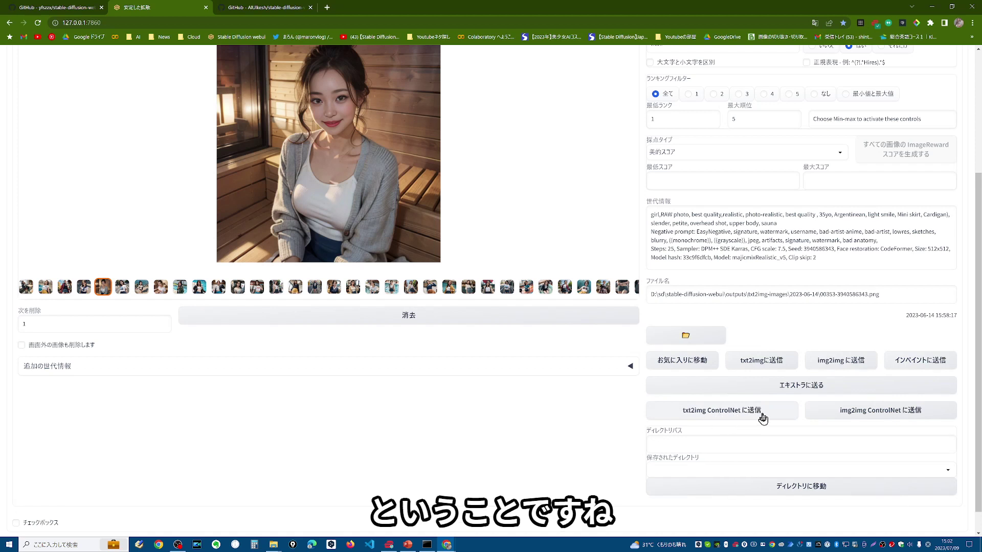
- Check the txt2img page's prompt fields and return to the selected sauna image in the image browser
left_click(762, 364)
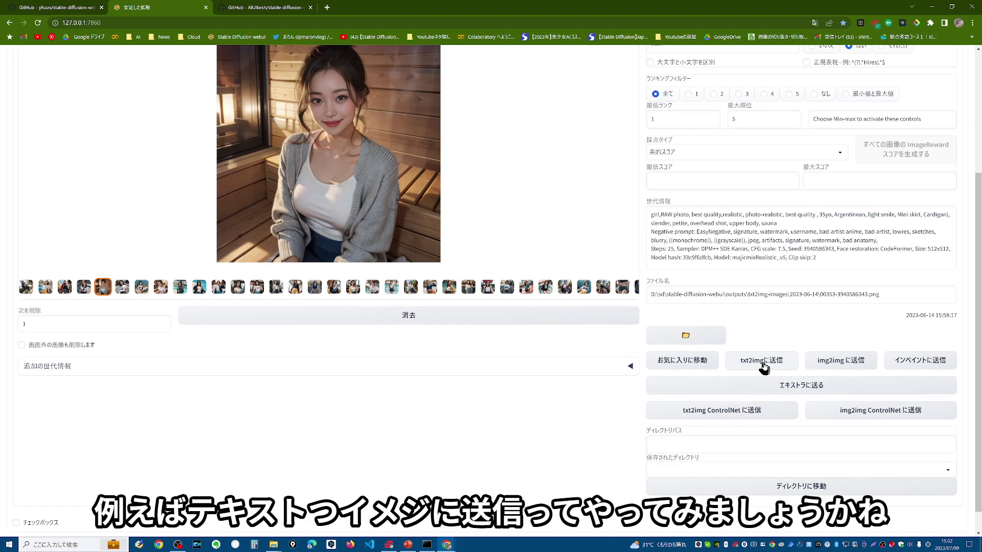
scroll(765, 368, "up", 5)
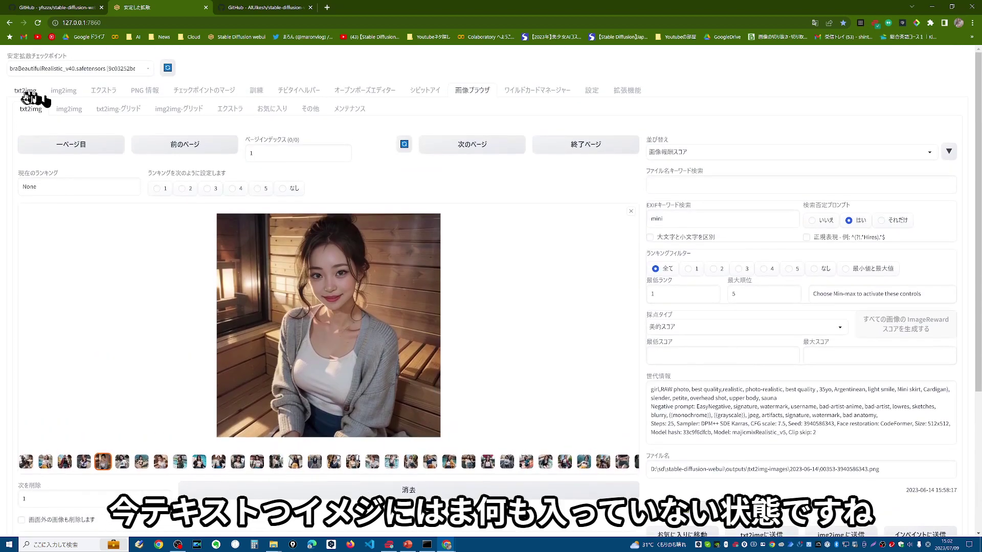
left_click(25, 94)
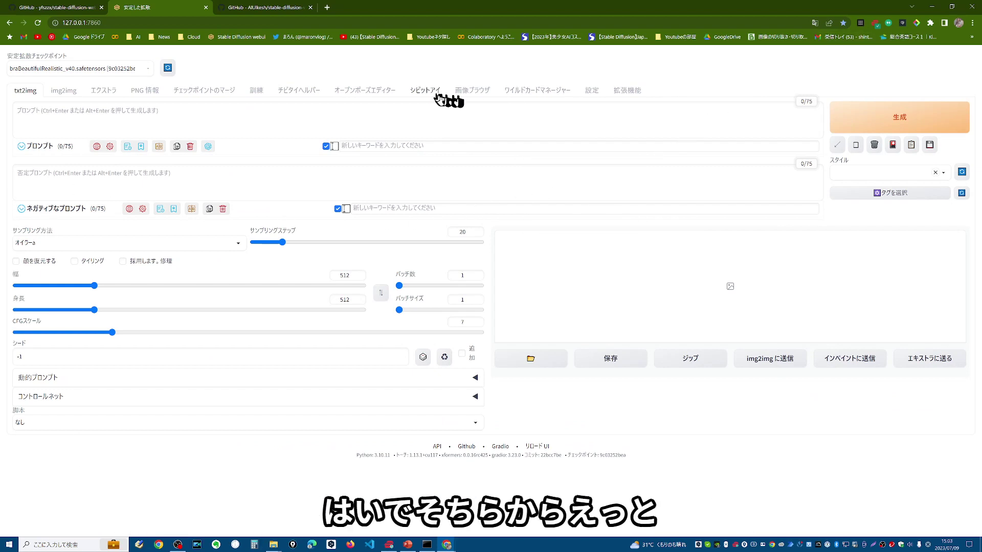
left_click(473, 92)
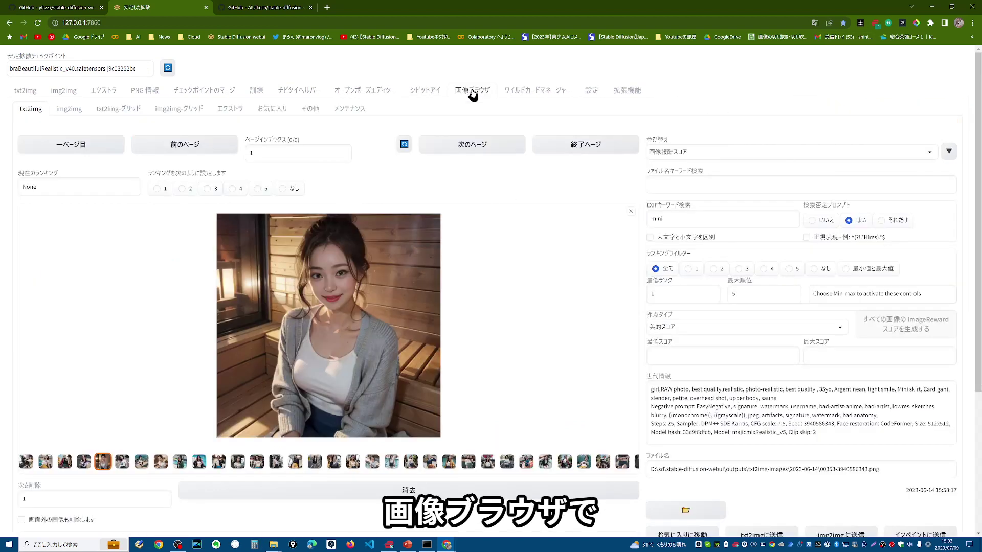
- Send the sauna image's generation settings to txt2img and highlight the whole positive prompt
scroll(702, 379, "down", 3)
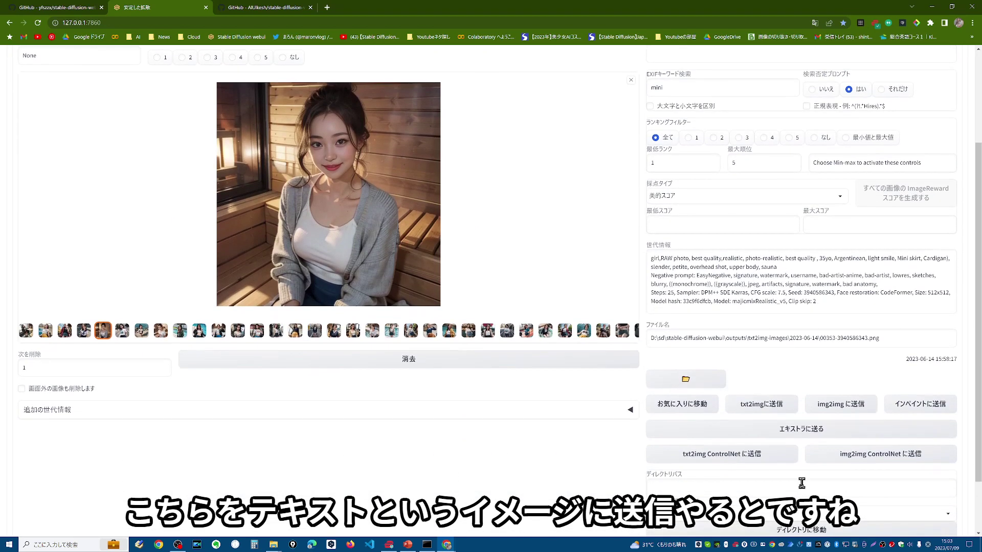
left_click(760, 406)
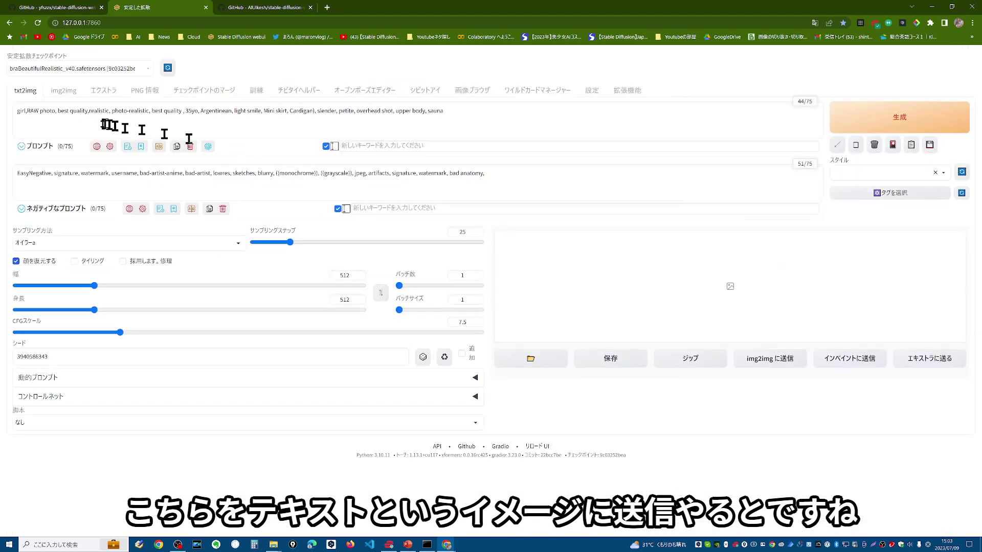
triple_click(460, 125)
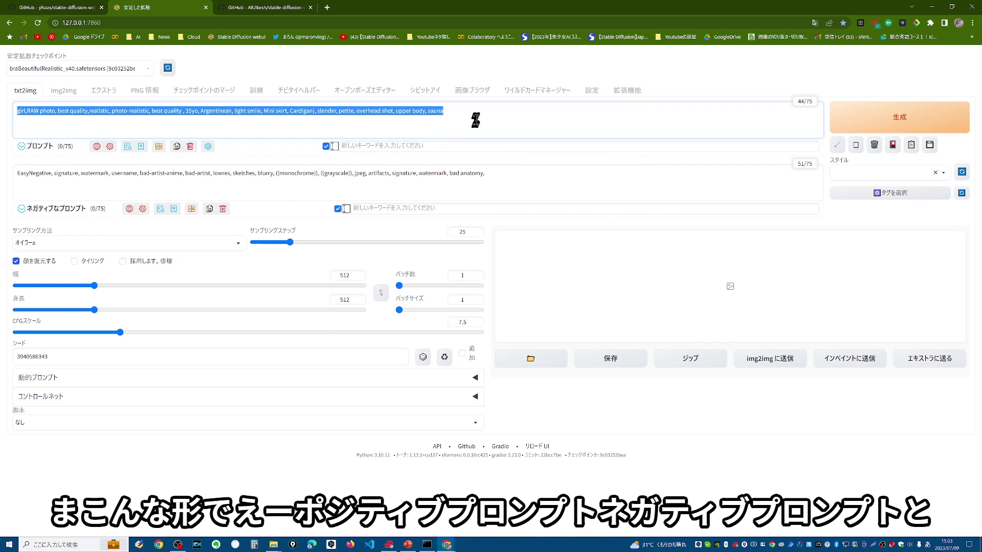
- Highlight the whole negative prompt and compare the txt2img settings with the sauna image's generation info in the image browser
left_click(476, 118)
left_click_drag(500, 173, 10, 171)
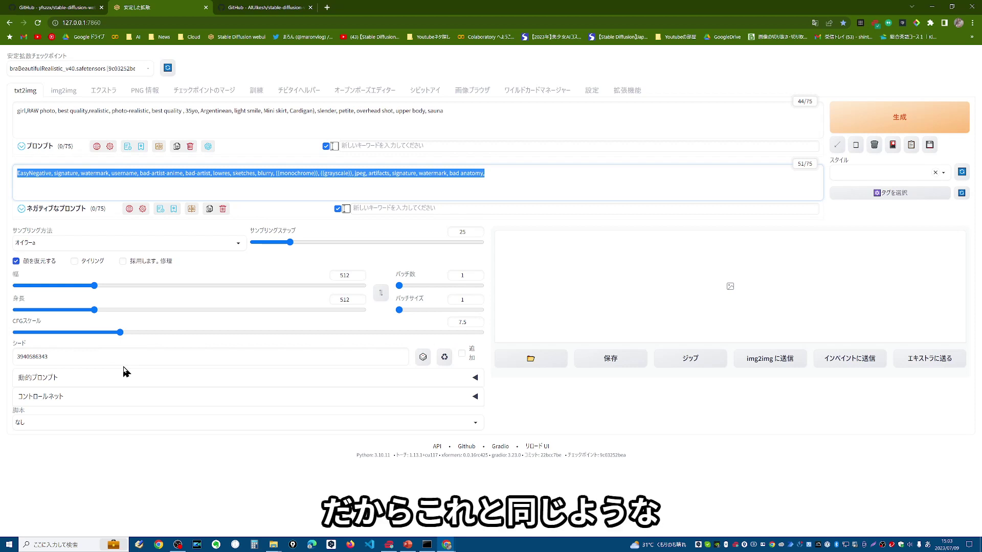
left_click(472, 90)
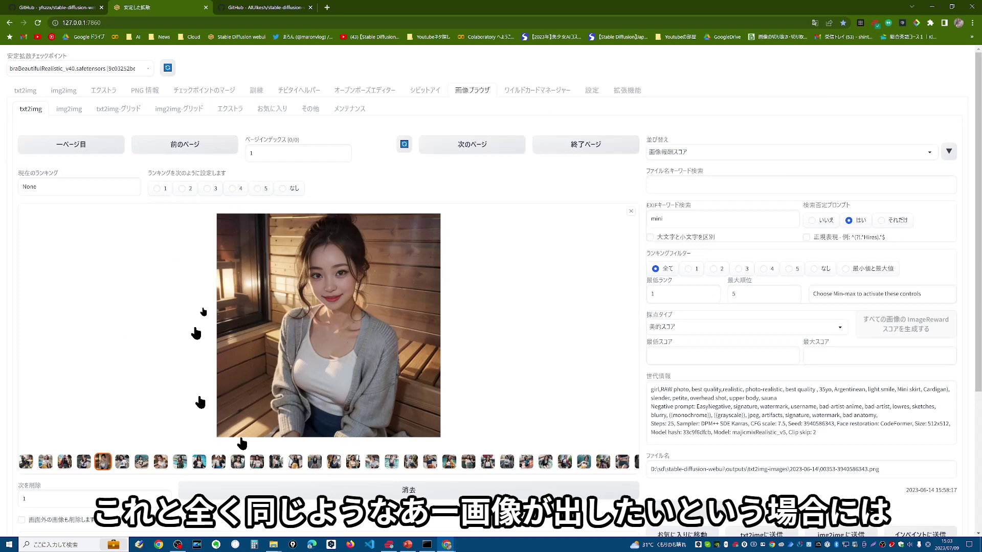
left_click(25, 90)
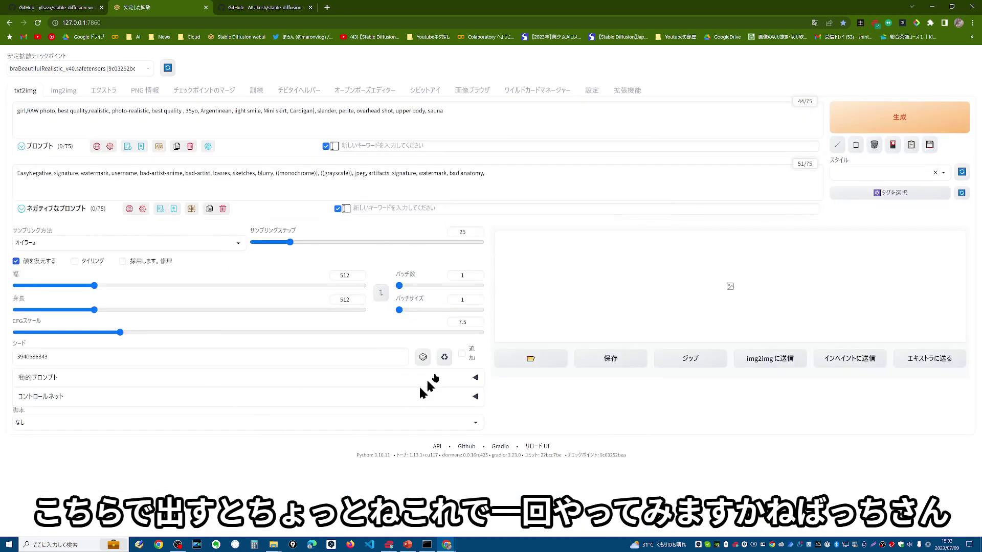
- Set the batch count to 3 and the batch size to 4, and generate the images on the txt2img page
left_click(480, 274)
left_click(478, 298)
left_click(478, 298)
left_click(478, 298)
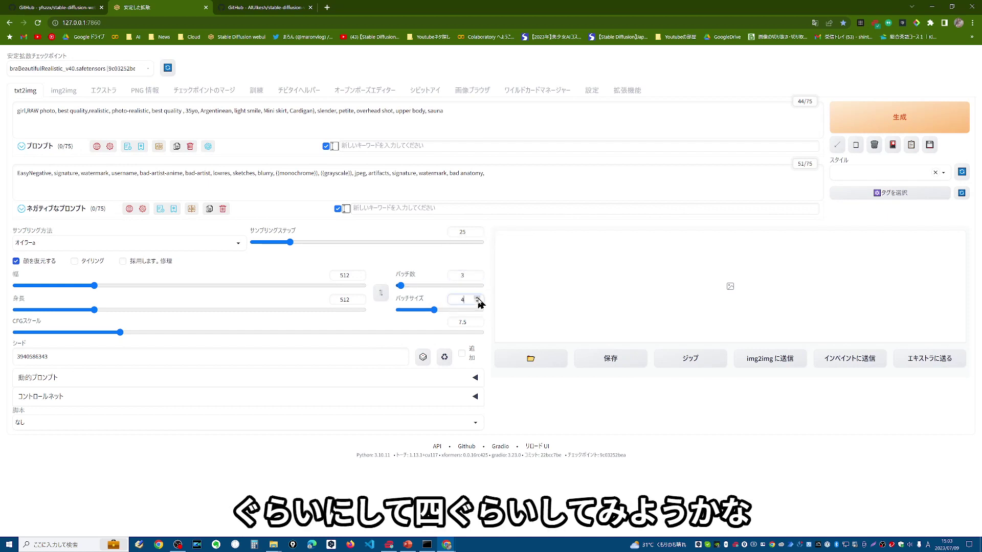
left_click(42, 384)
left_click(42, 385)
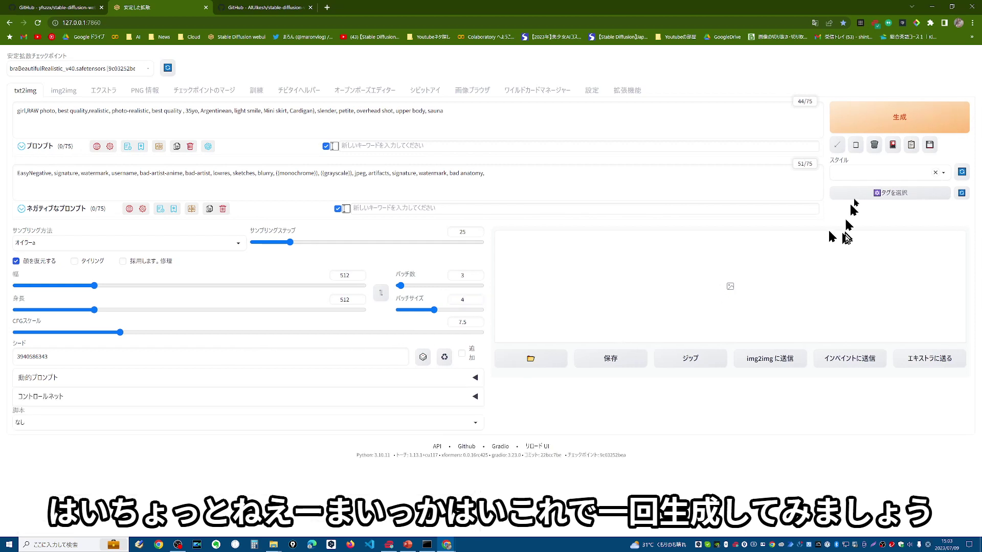
left_click(891, 124)
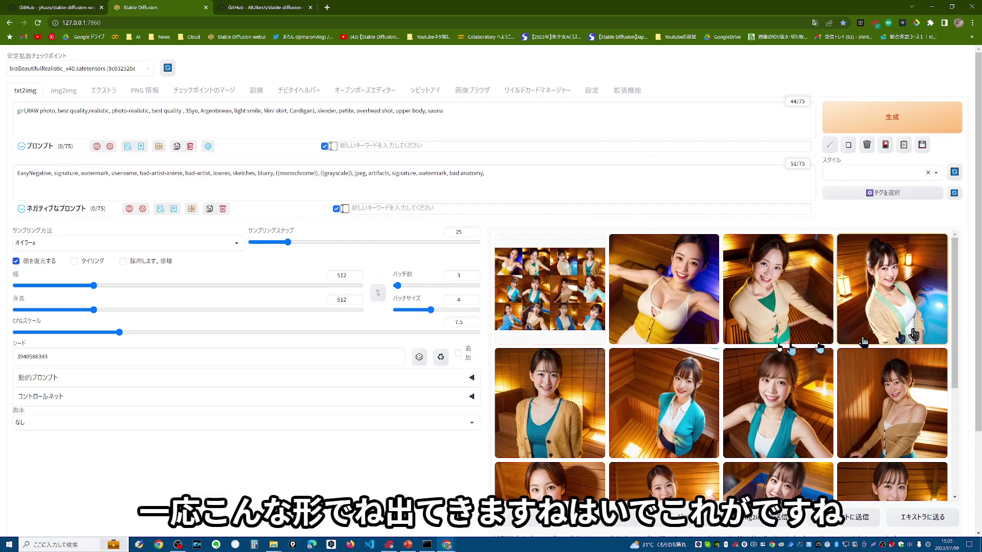
- Reload the image browser from its first page, show the thumbnail grid and compare it with the newly generated txt2img results
left_click(786, 302)
key("Escape")
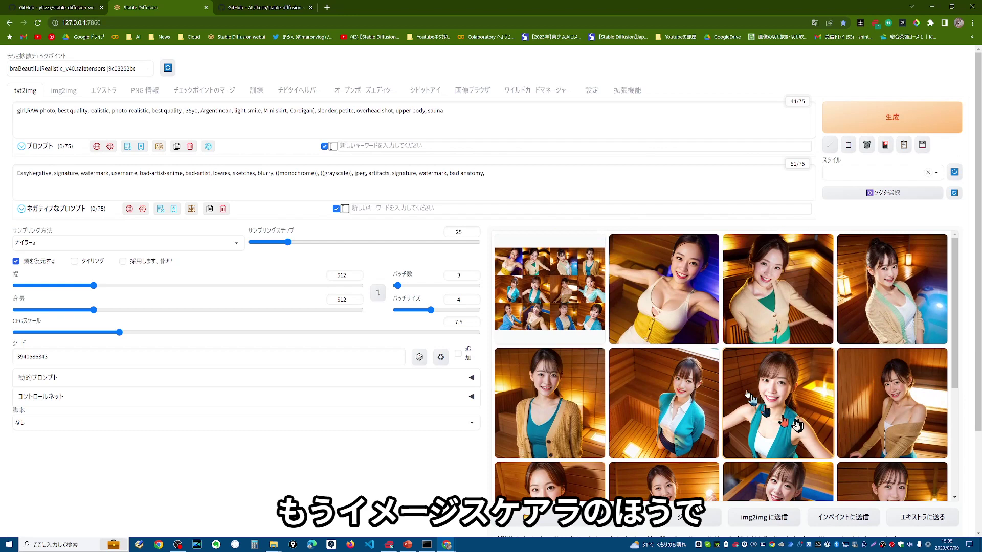
left_click(472, 96)
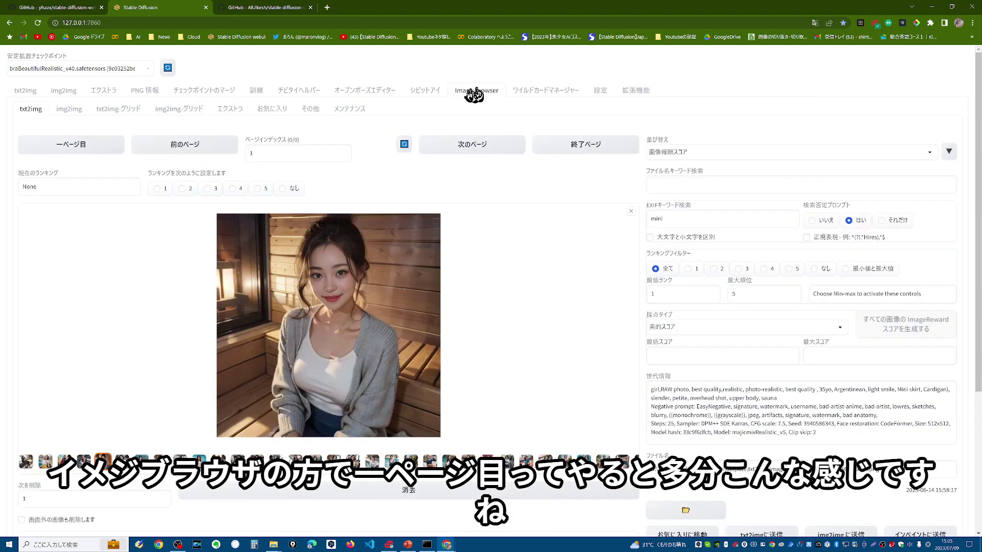
left_click(87, 149)
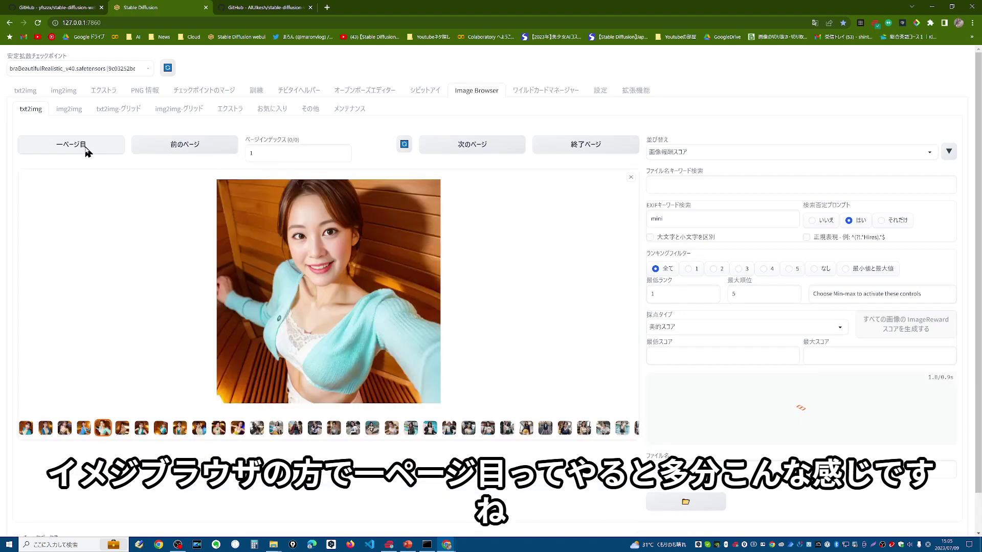
left_click(631, 177)
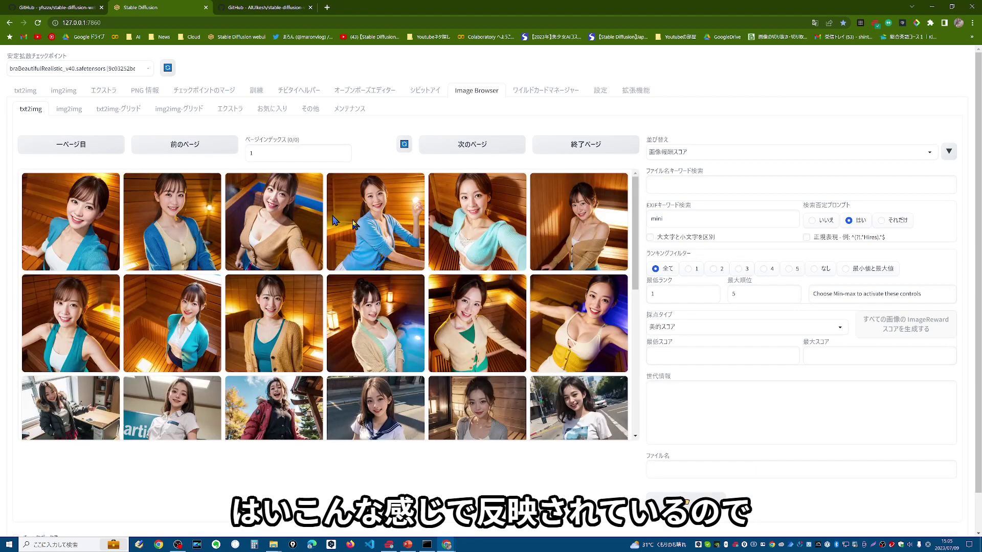
left_click(25, 90)
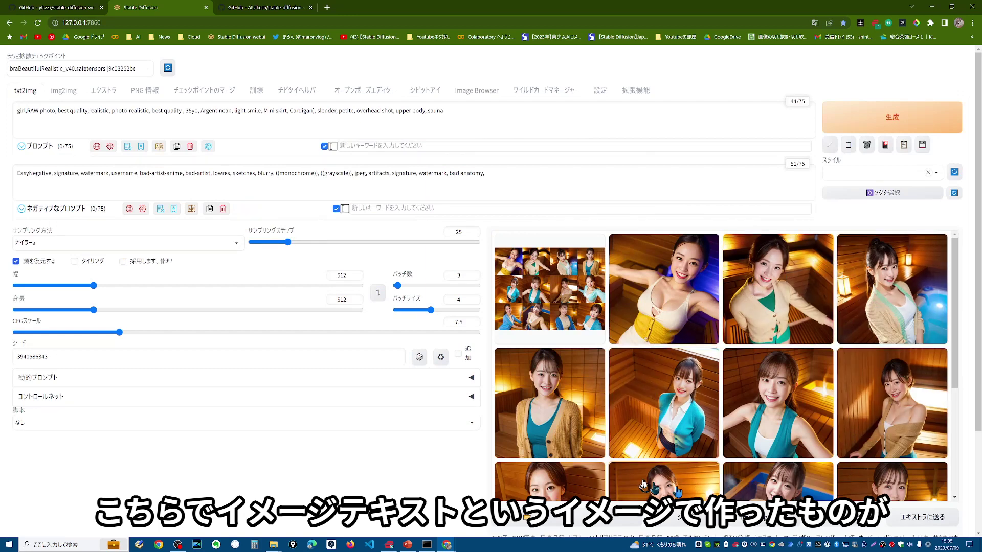
left_click(474, 92)
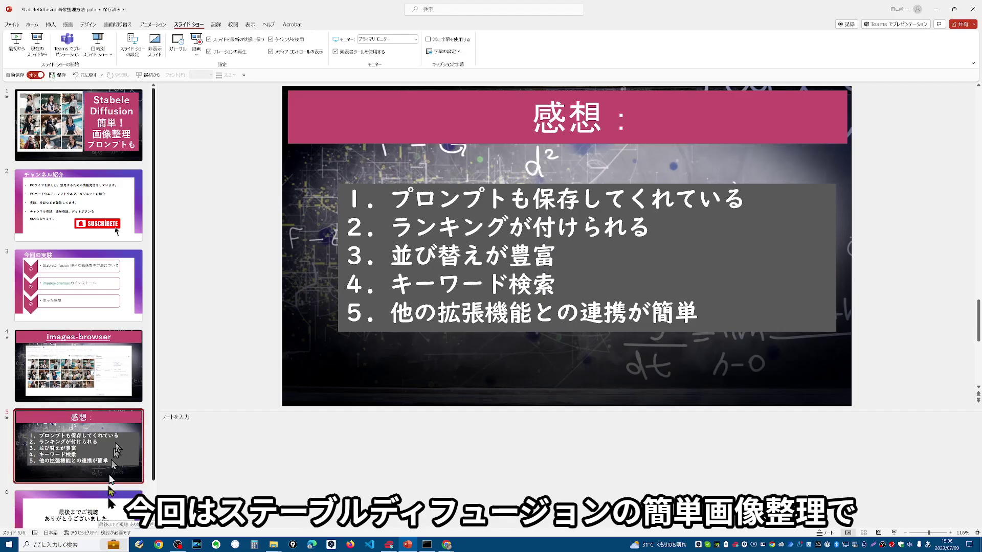
- In the PowerPoint presentation, show the title slide and start the slide show from the closing thank-you slide
left_click(118, 132)
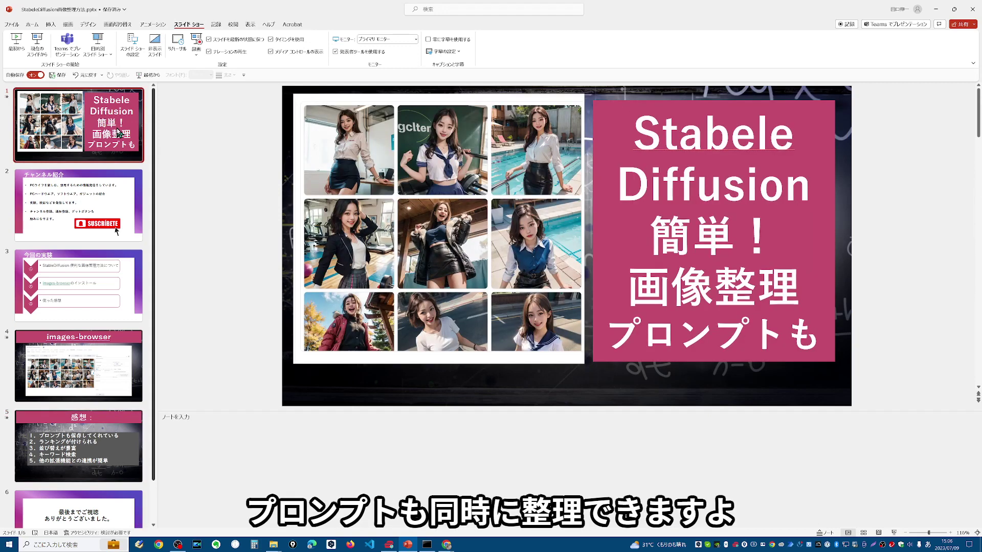
mouse_move(581, 367)
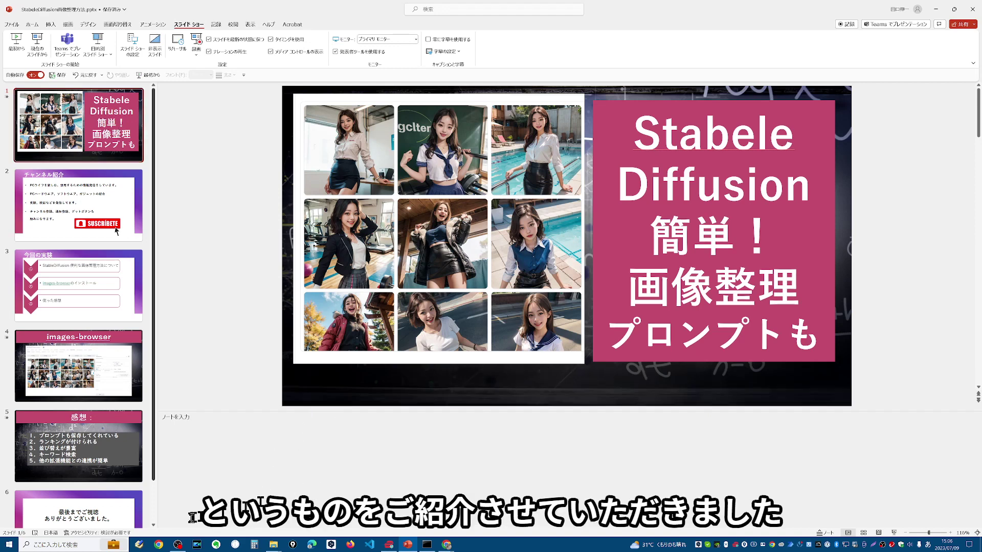
left_click(119, 515)
key("shift+F5")
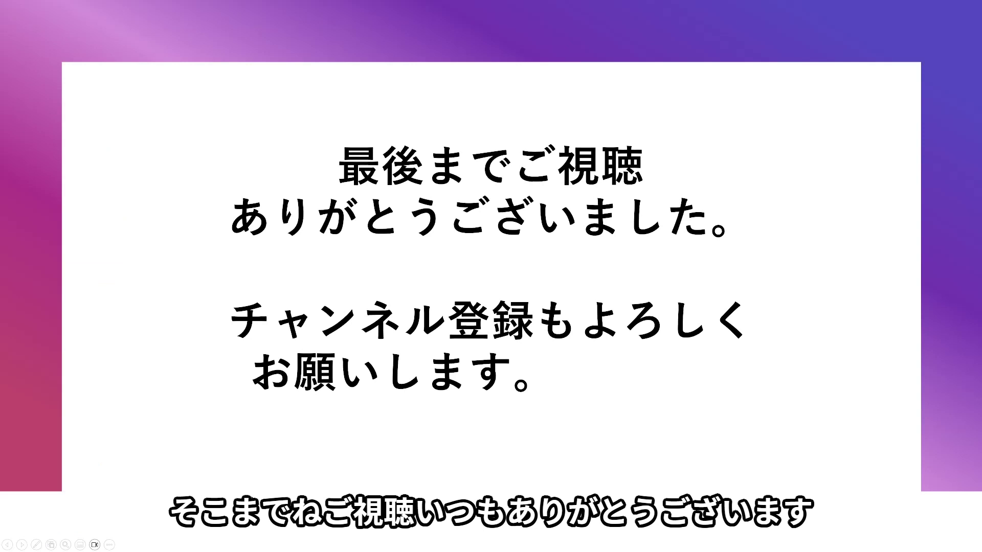